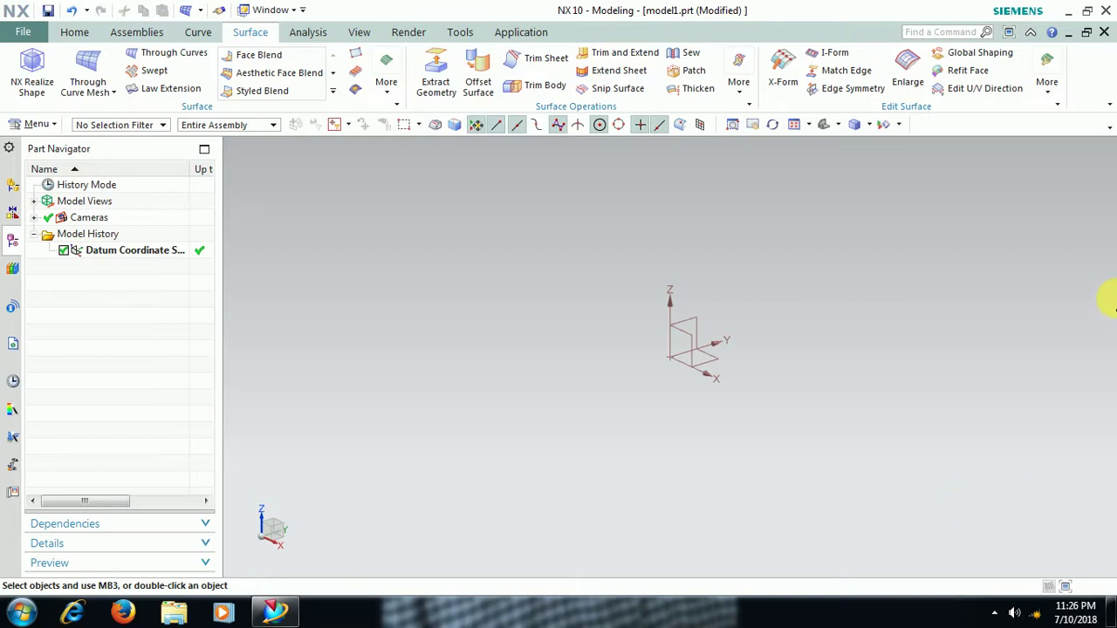
Step: Find the Through Curve Mesh command among the surface tools, then cancel it
left_click(70, 31)
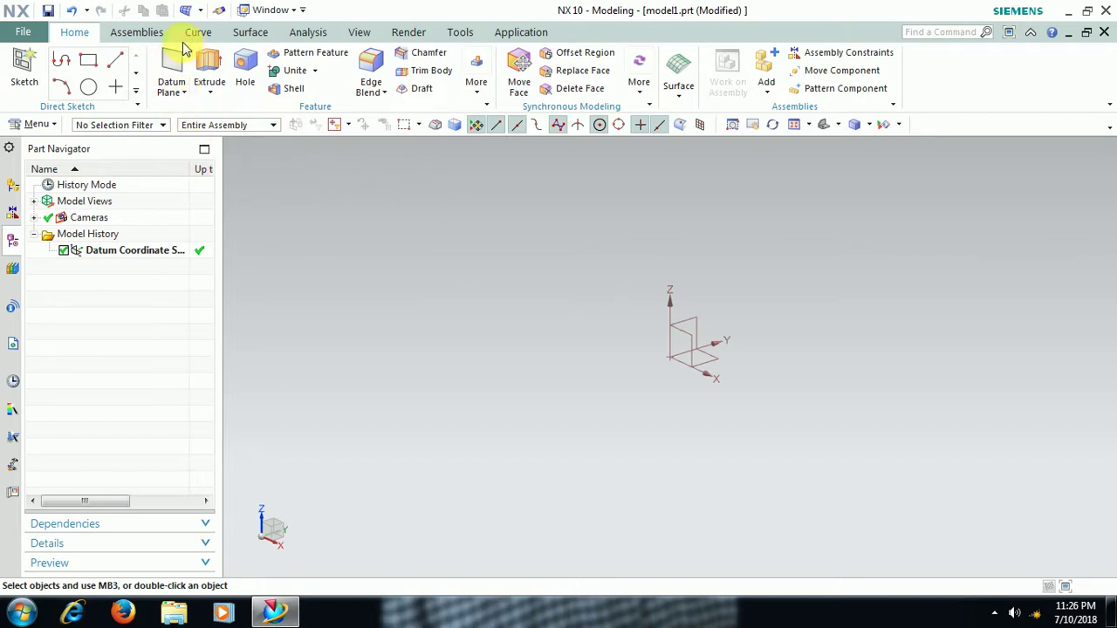
left_click(248, 35)
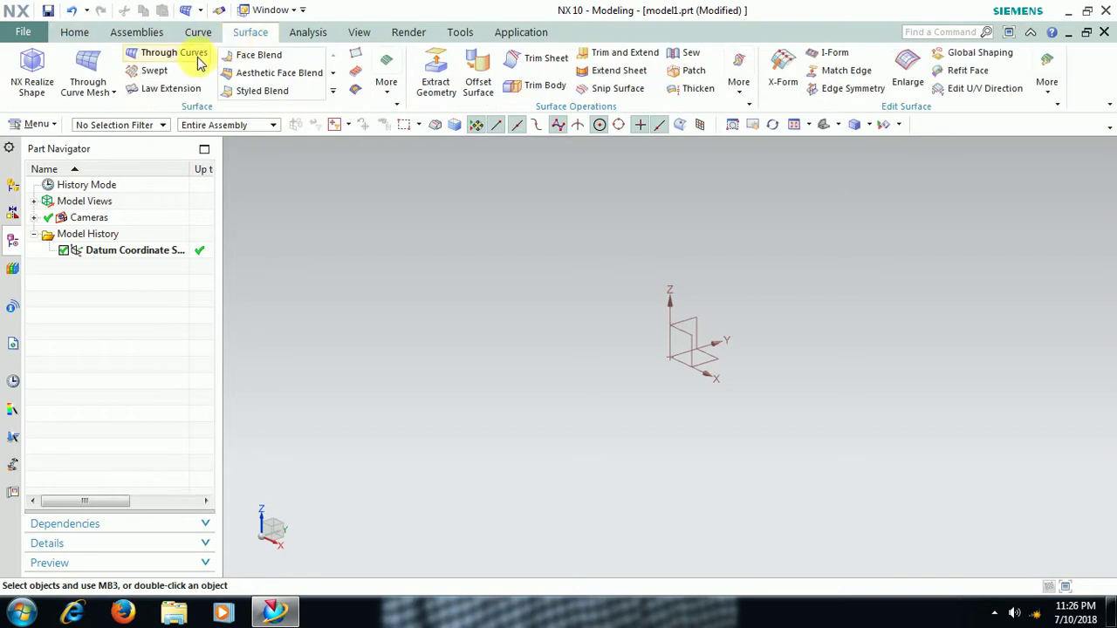
left_click(115, 93)
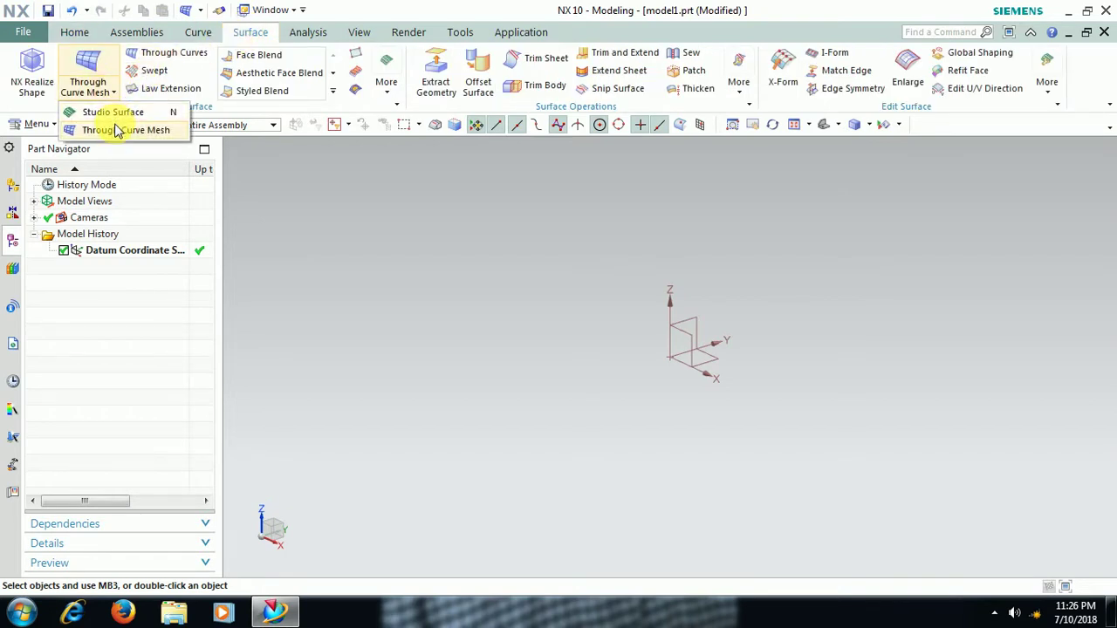
left_click(110, 130)
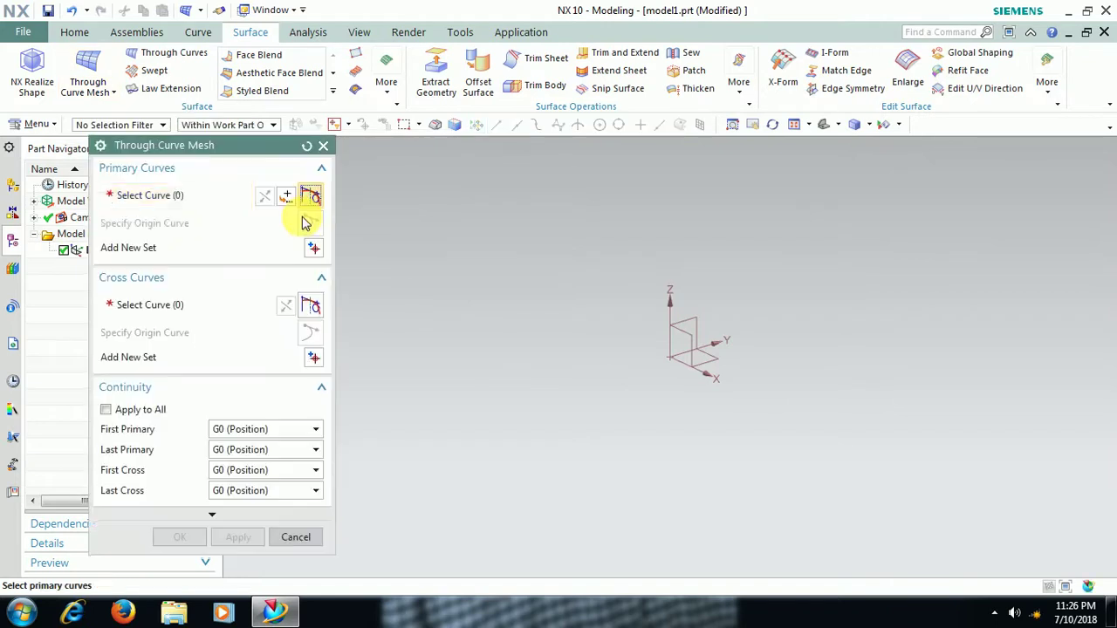
left_click(323, 146)
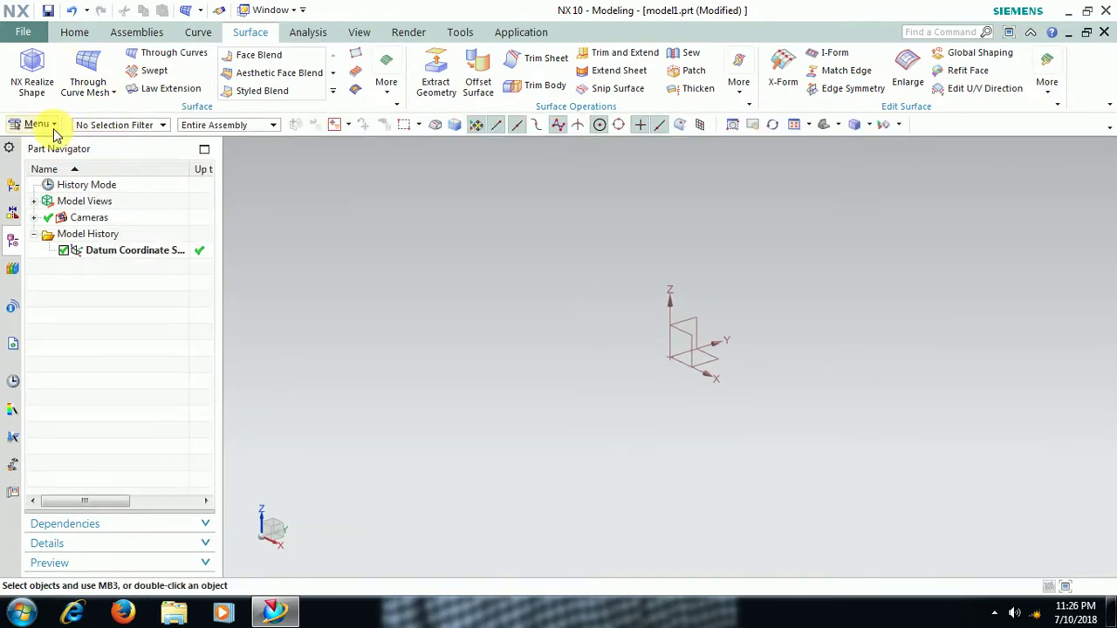
Step: Launch Through Curve Mesh from the Insert menu instead, then cancel it again
left_click(40, 124)
mouse_move(58, 202)
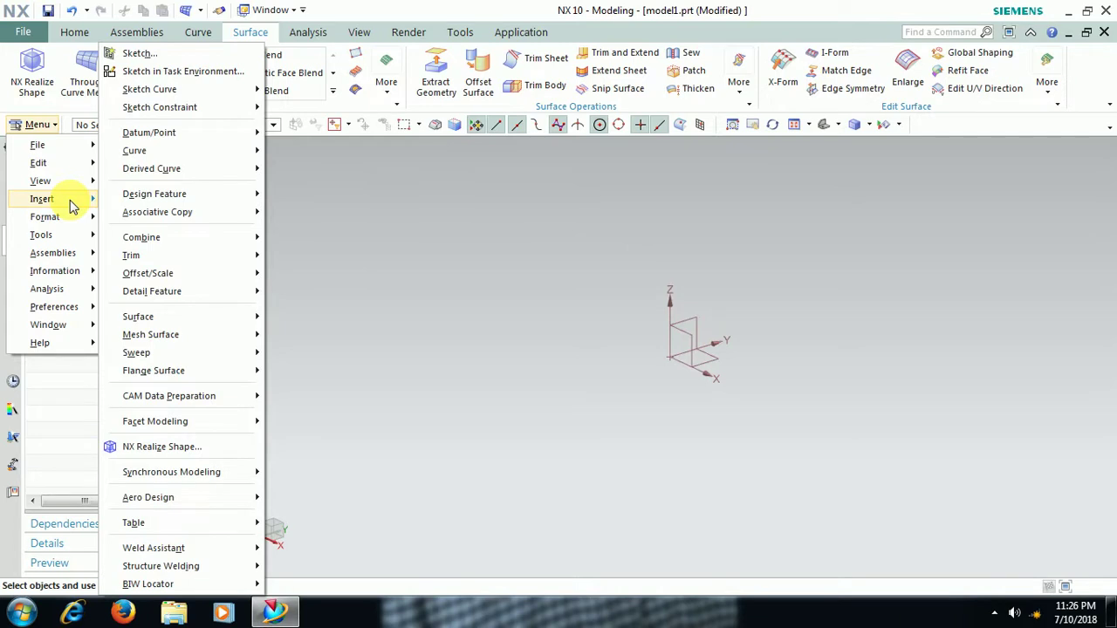
mouse_move(179, 321)
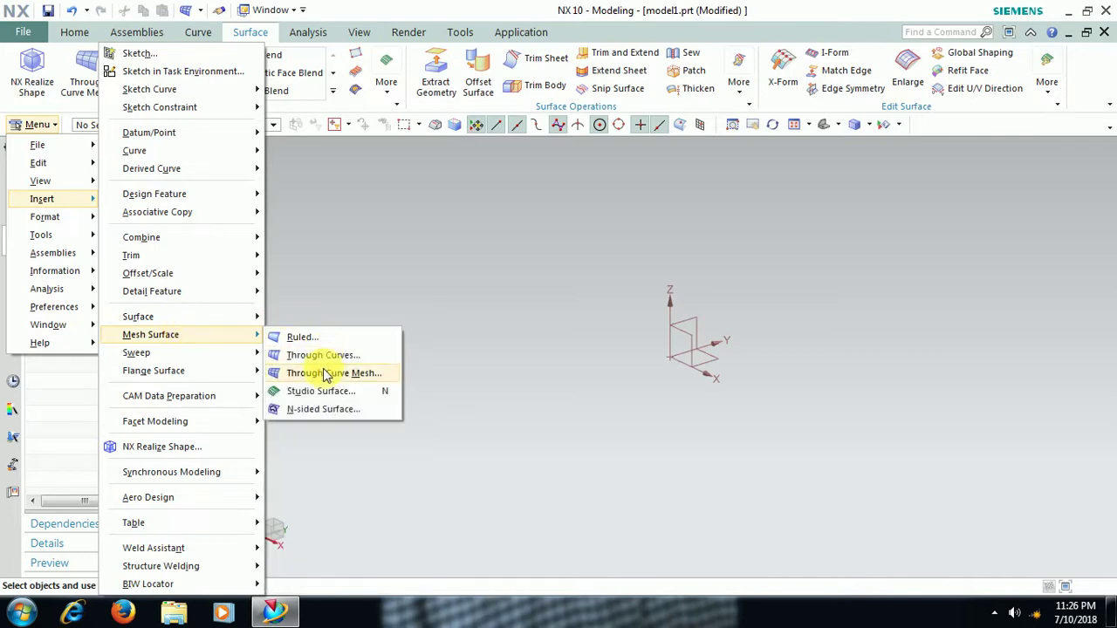
left_click(323, 371)
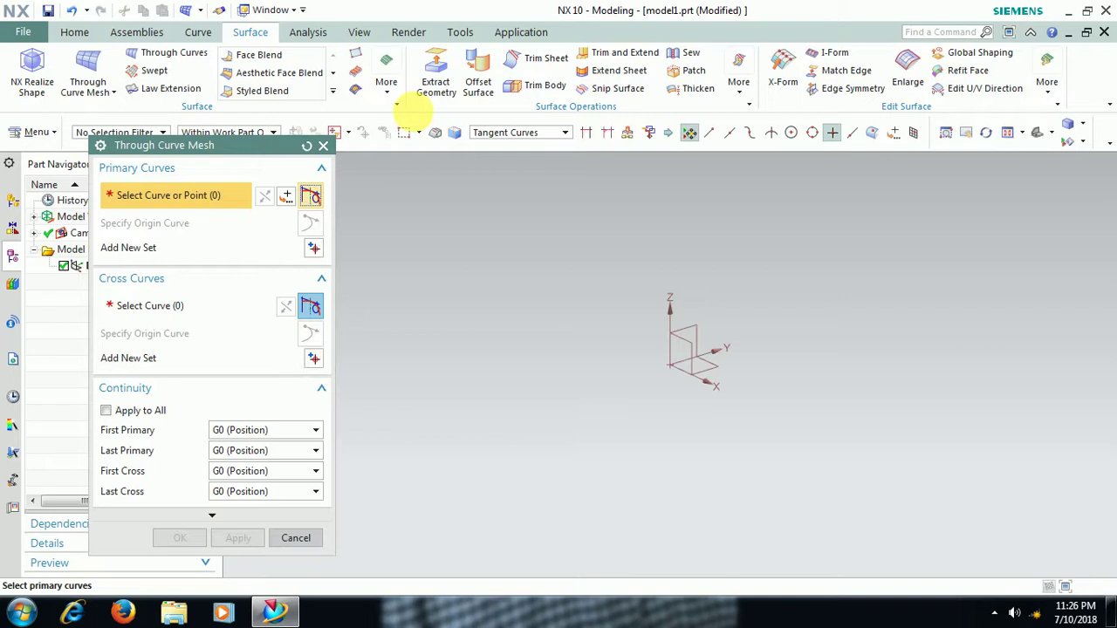
left_click(323, 146)
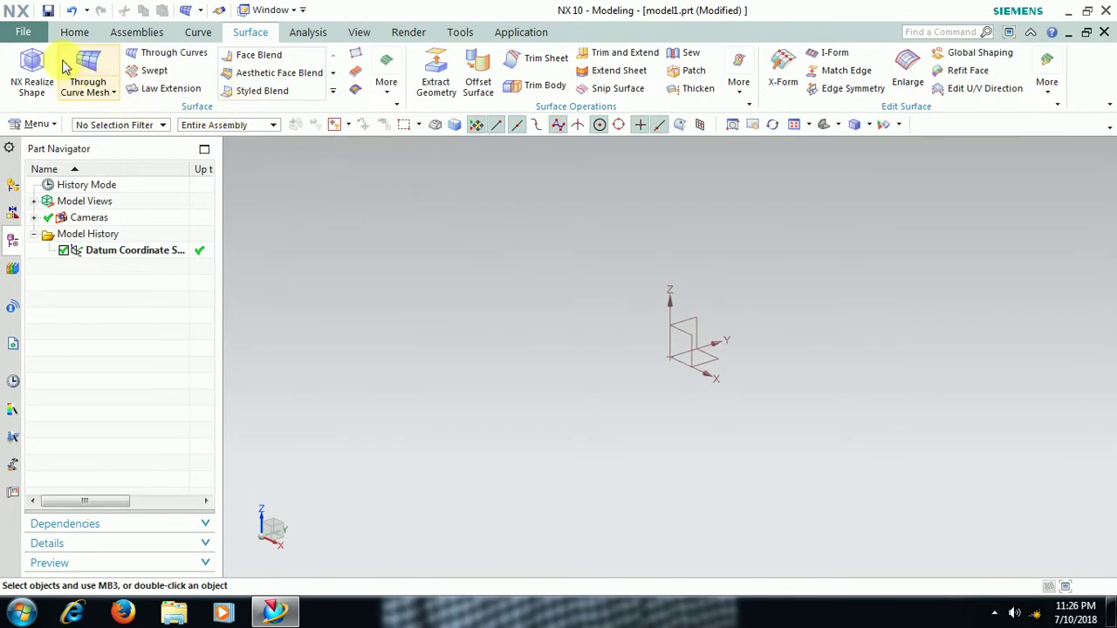
Step: Start a new sketch on a datum plane of the coordinate system
left_click(74, 32)
left_click(24, 71)
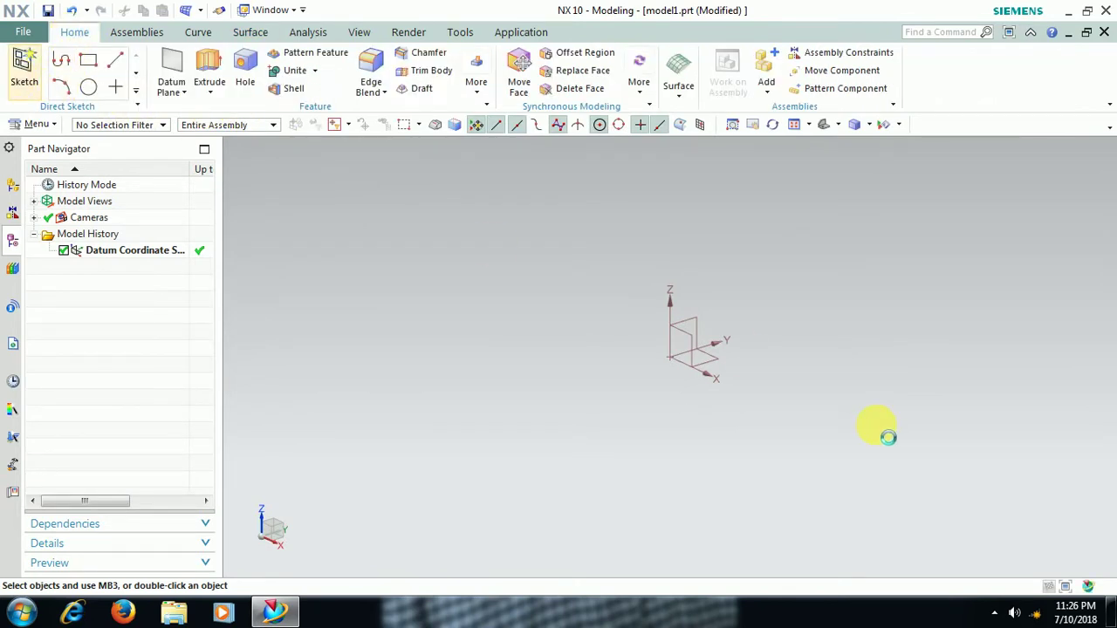
left_click(690, 329)
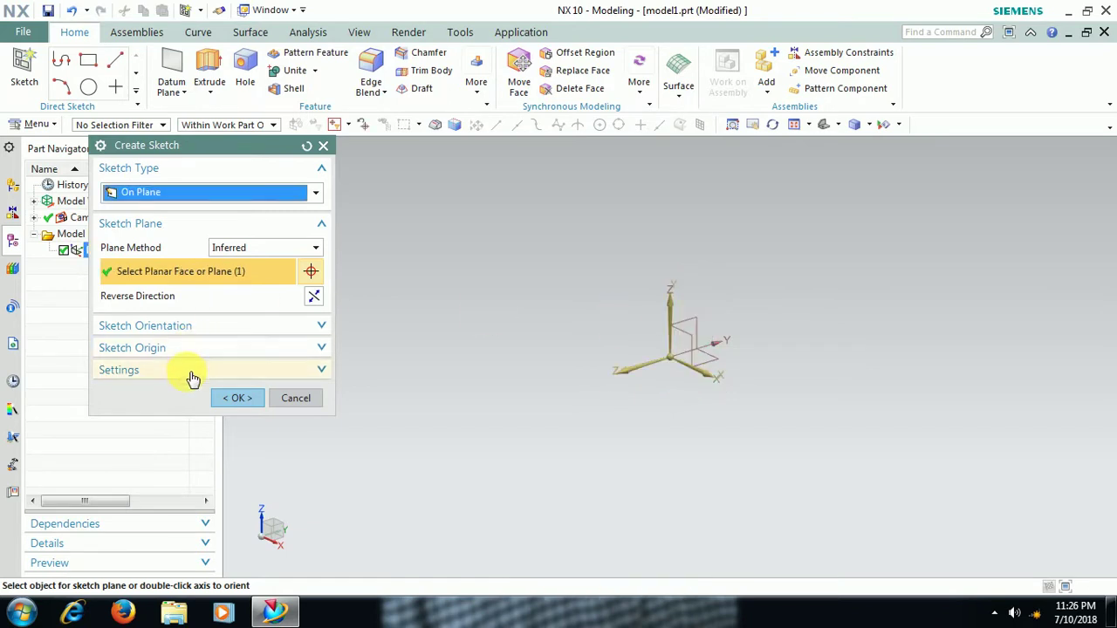
left_click(238, 398)
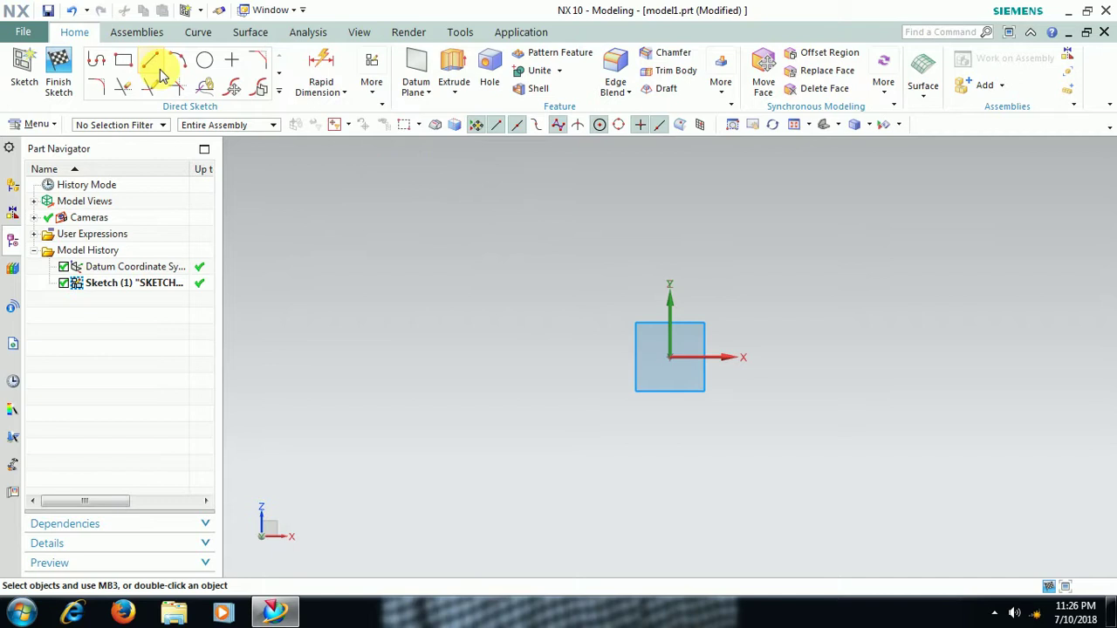
Step: Draw an arc whose ends sit left and right of the origin, arching over it
left_click(179, 61)
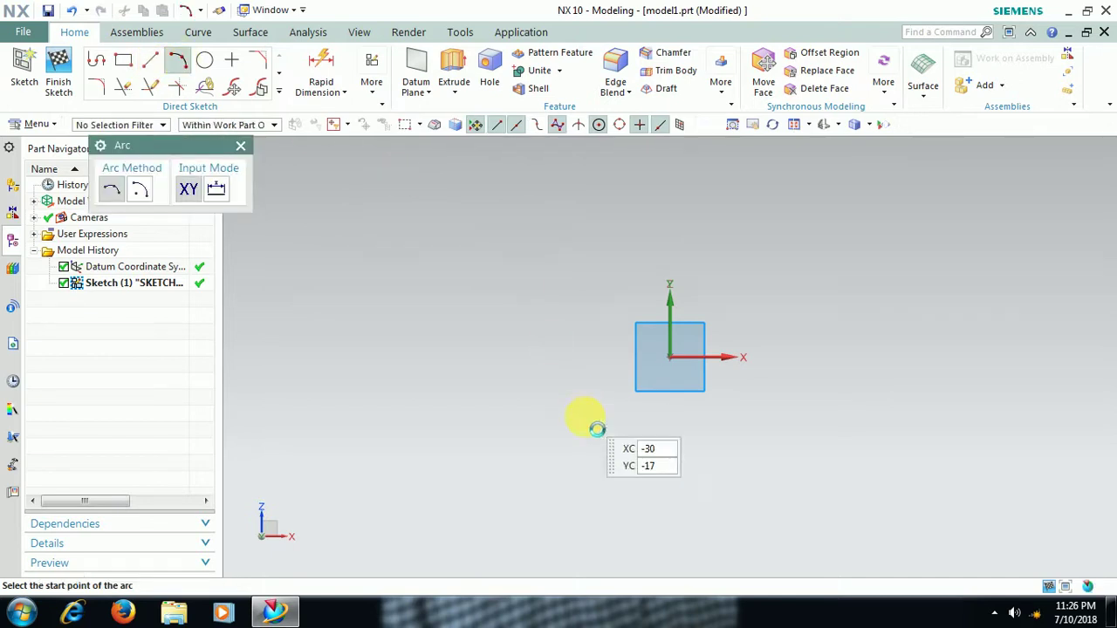
left_click(559, 363)
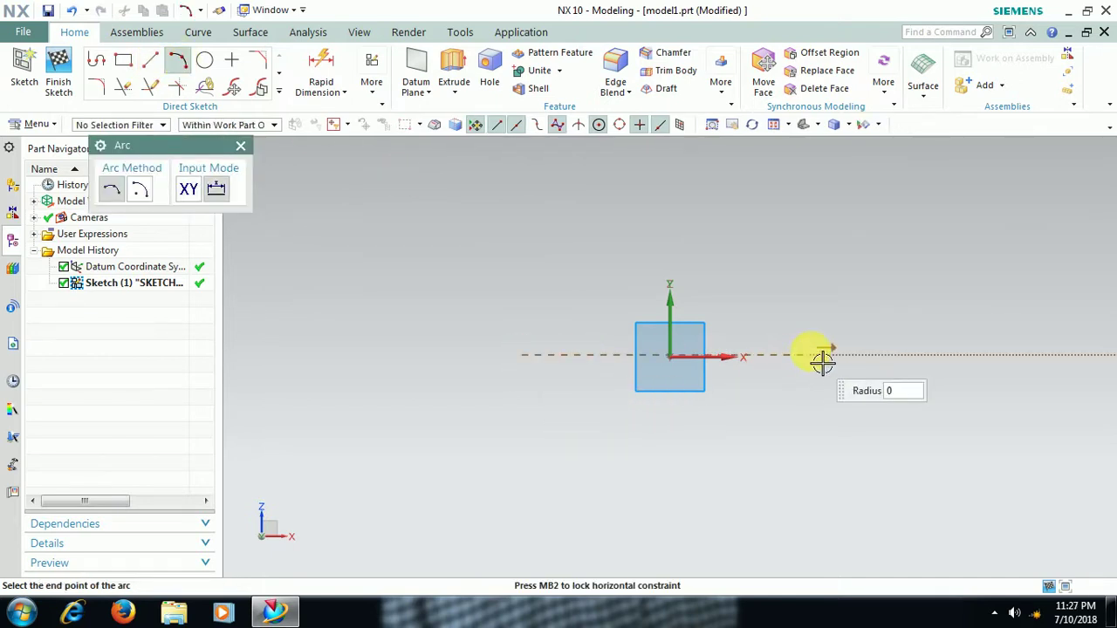
left_click(811, 356)
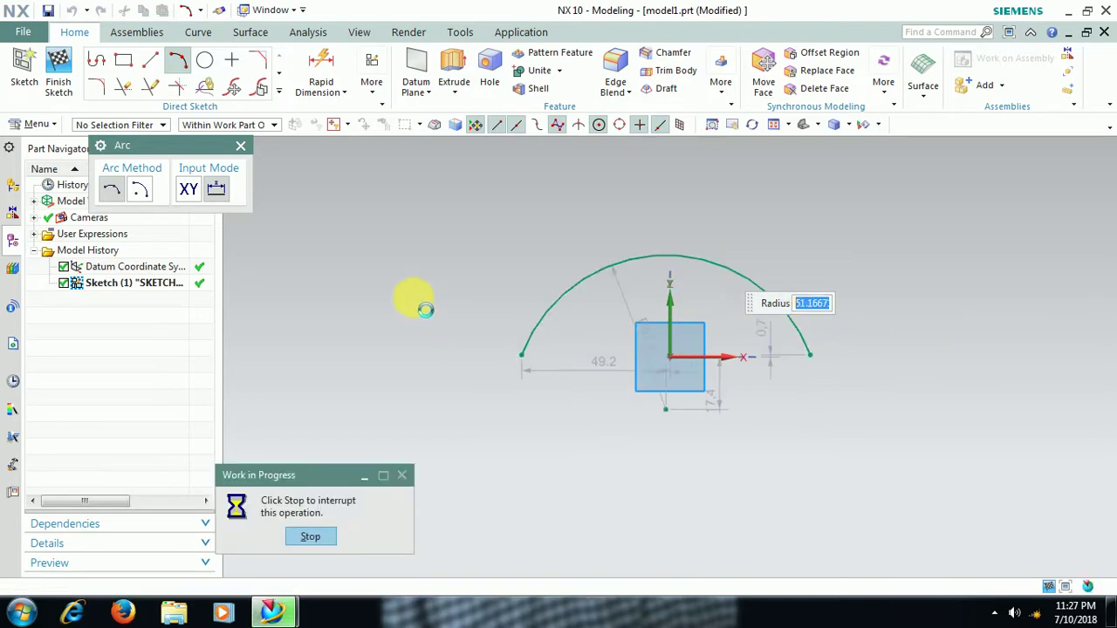
key("Escape")
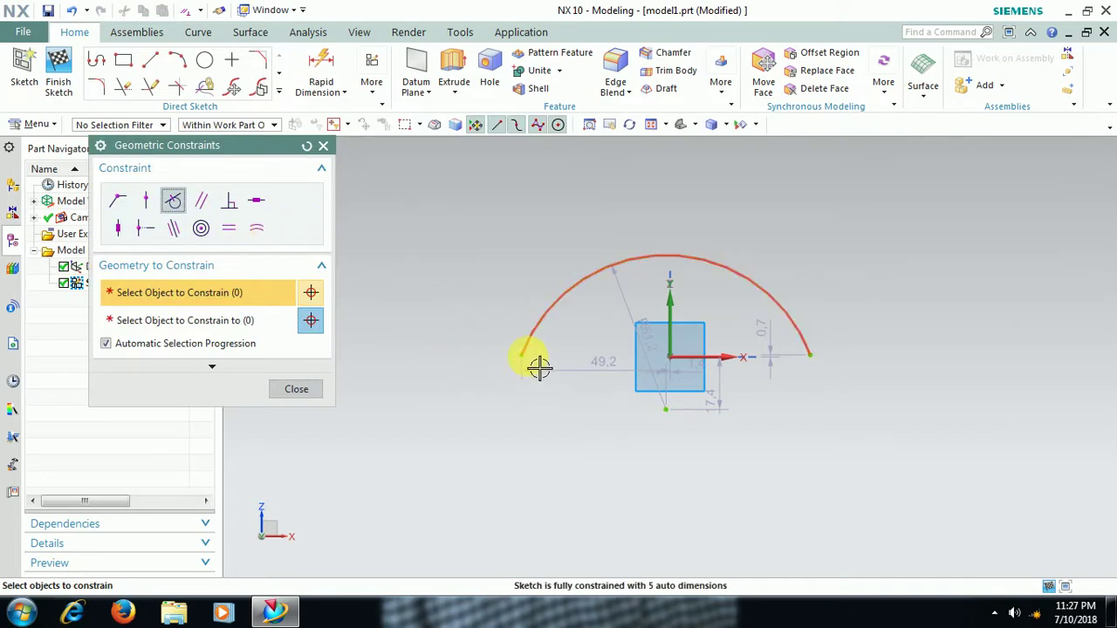
Step: Constrain both arc endpoints onto the X axis with Point On Curve, then finish Sketch (1)
left_click(145, 202)
left_click(521, 354)
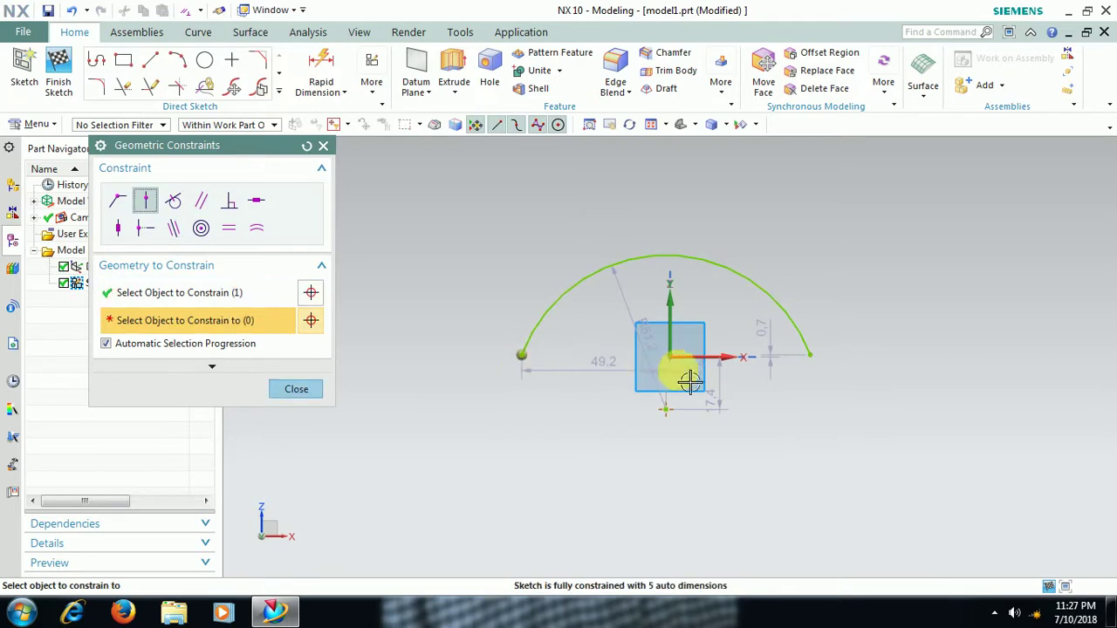
left_click(707, 357)
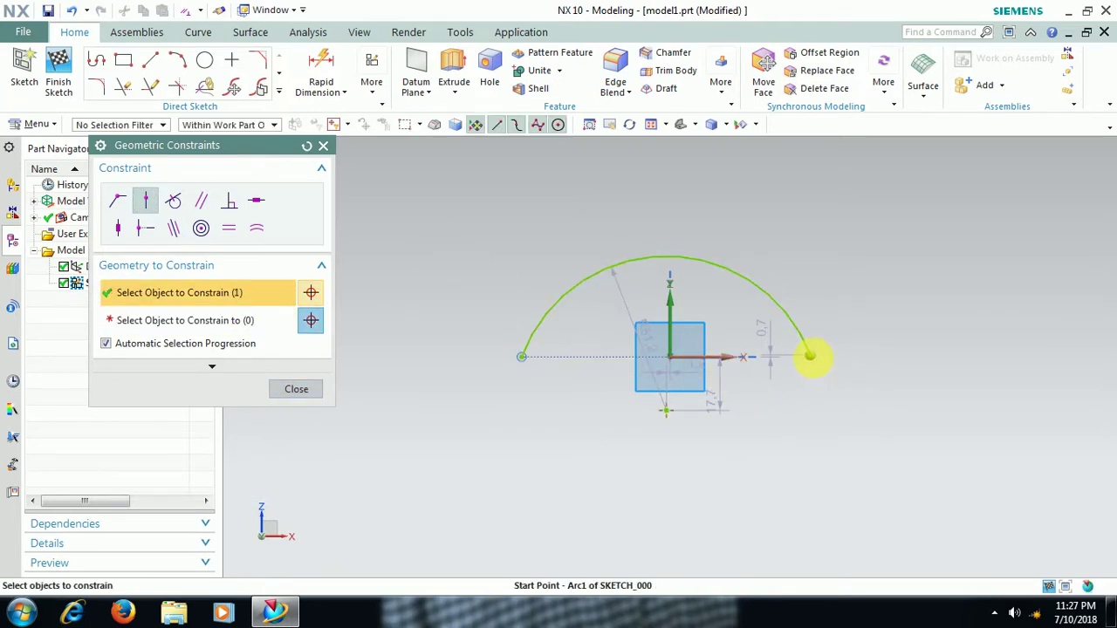
left_click(810, 356)
left_click(718, 364)
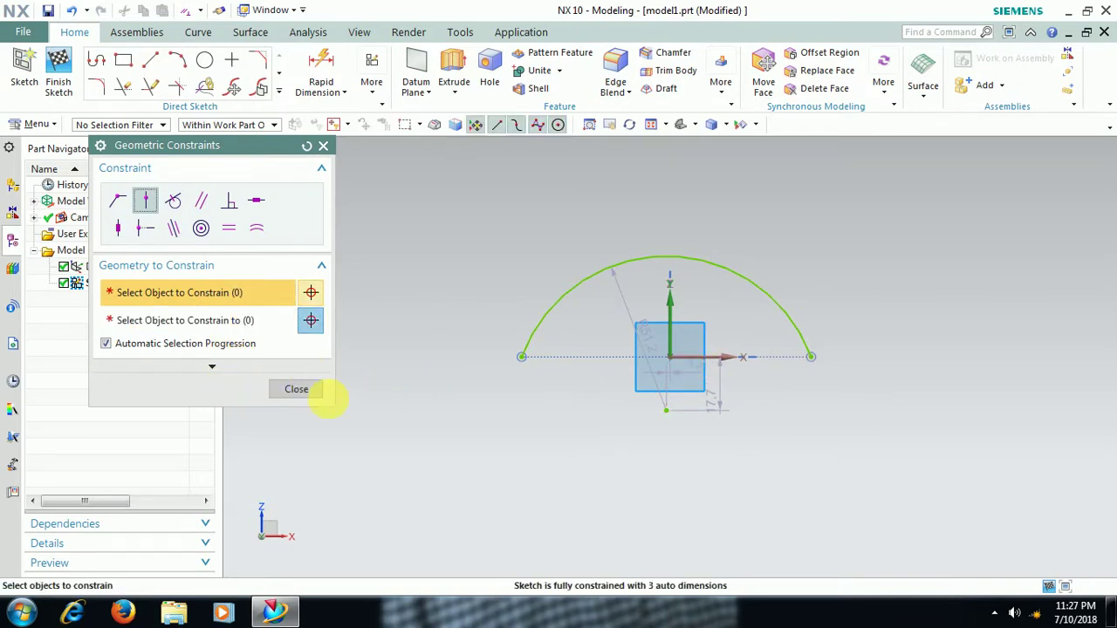
left_click(297, 390)
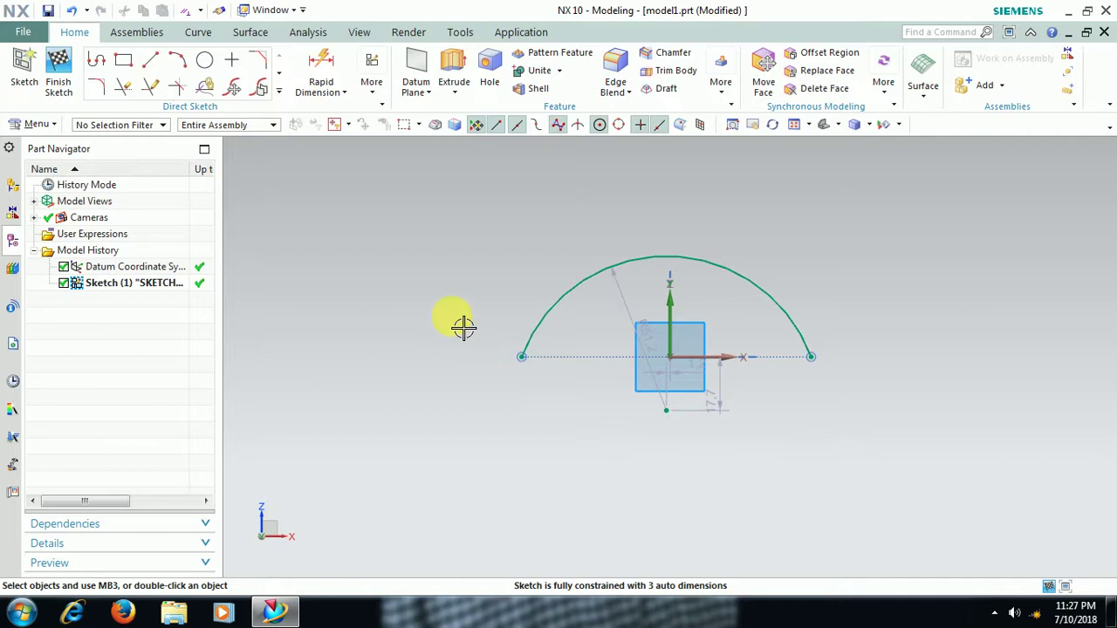
left_click(57, 70)
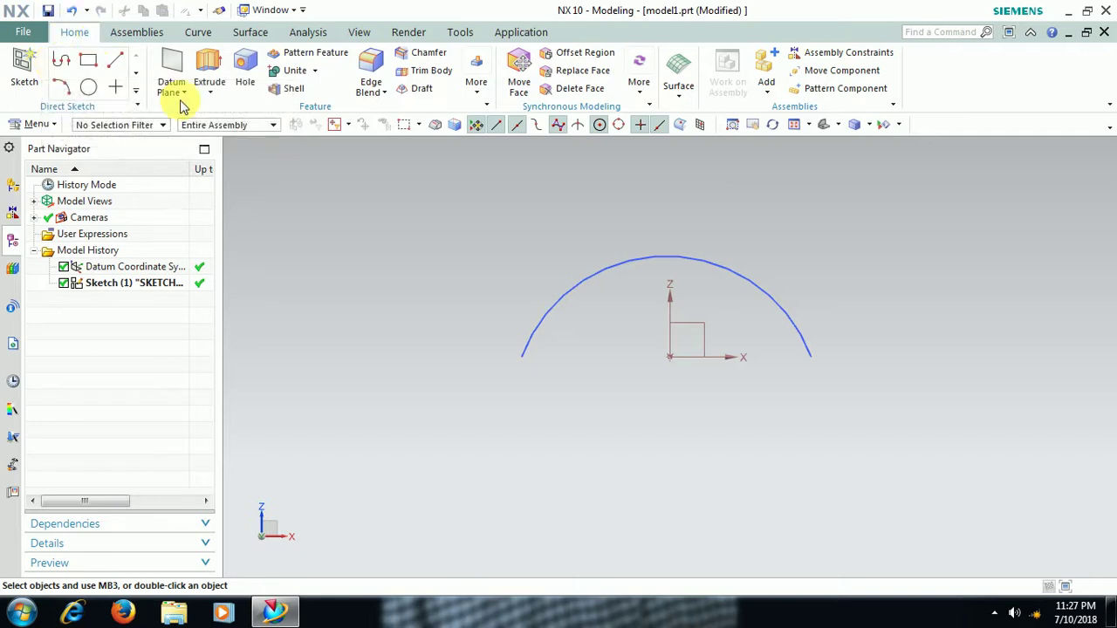
Step: Turn the view so the arc is edge-on and open Sketch (2) on the datum XY plane
mouse_move(715, 392)
middle_mouse_down()
mouse_move(691, 457)
mouse_move(659, 445)
mouse_move(686, 463)
mouse_move(695, 532)
mouse_move(688, 309)
mouse_move(701, 356)
middle_mouse_up()
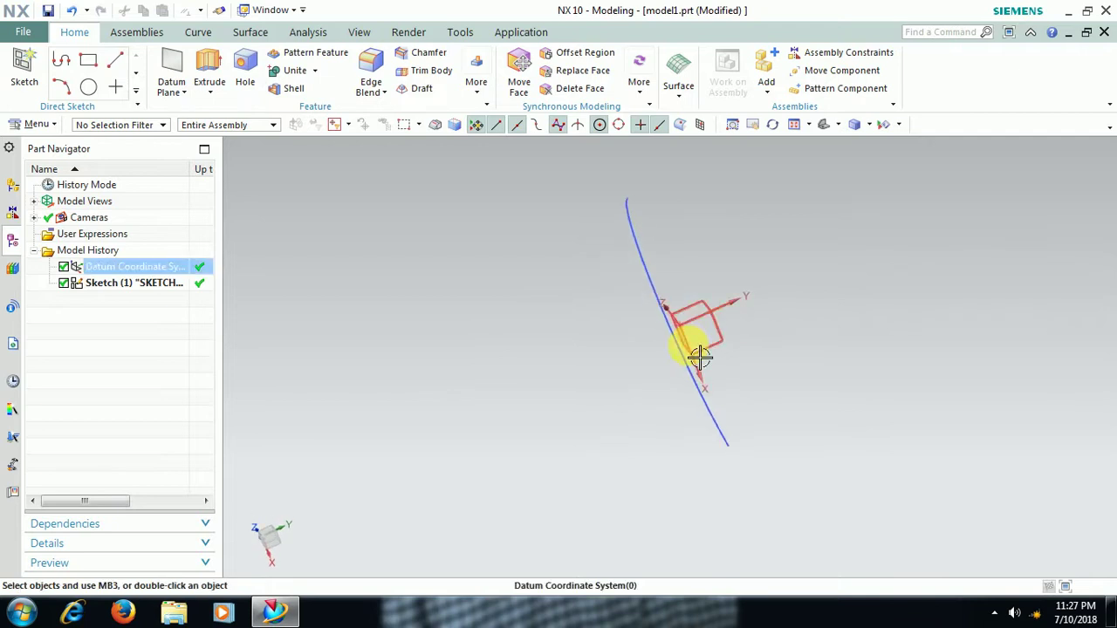
left_click(26, 70)
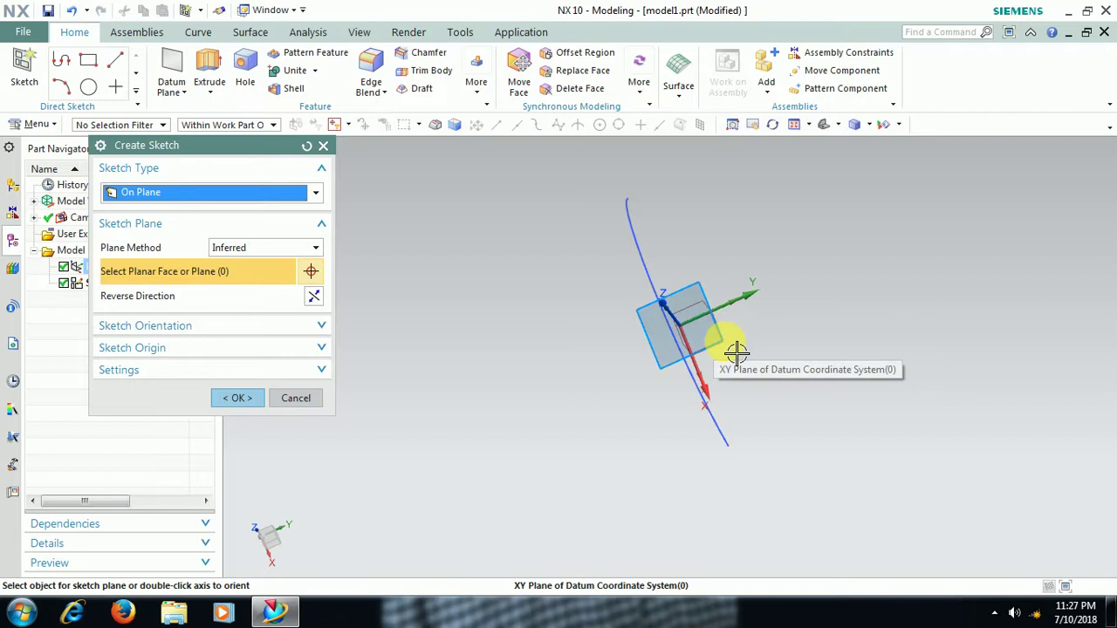
left_click(728, 350)
mouse_move(738, 359)
middle_mouse_down()
mouse_move(672, 344)
mouse_move(708, 364)
mouse_move(734, 358)
middle_mouse_up()
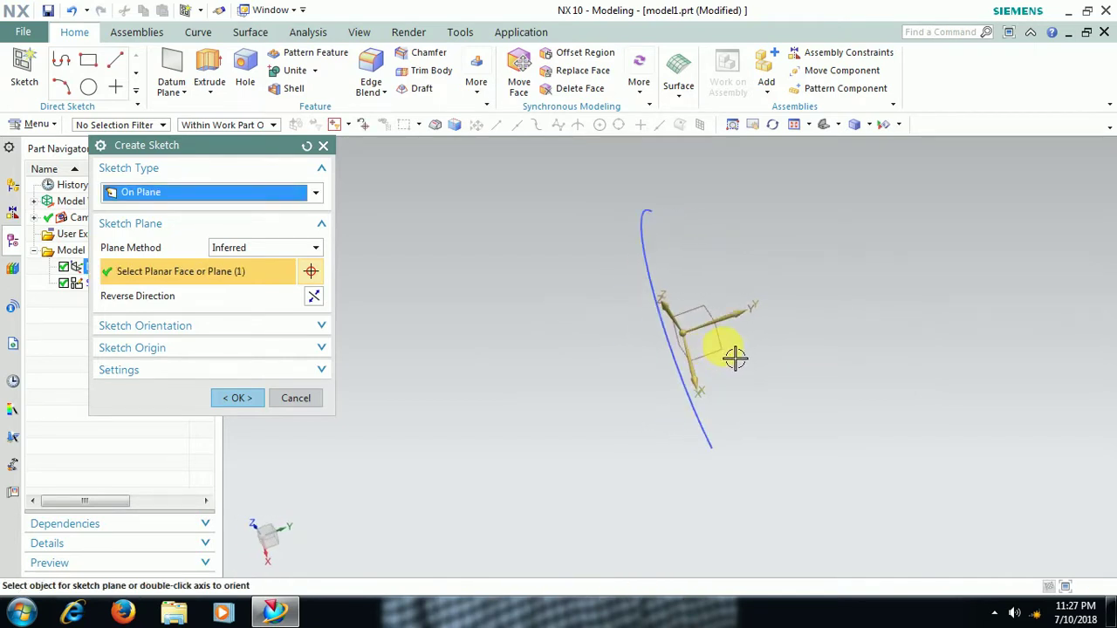
left_click(239, 400)
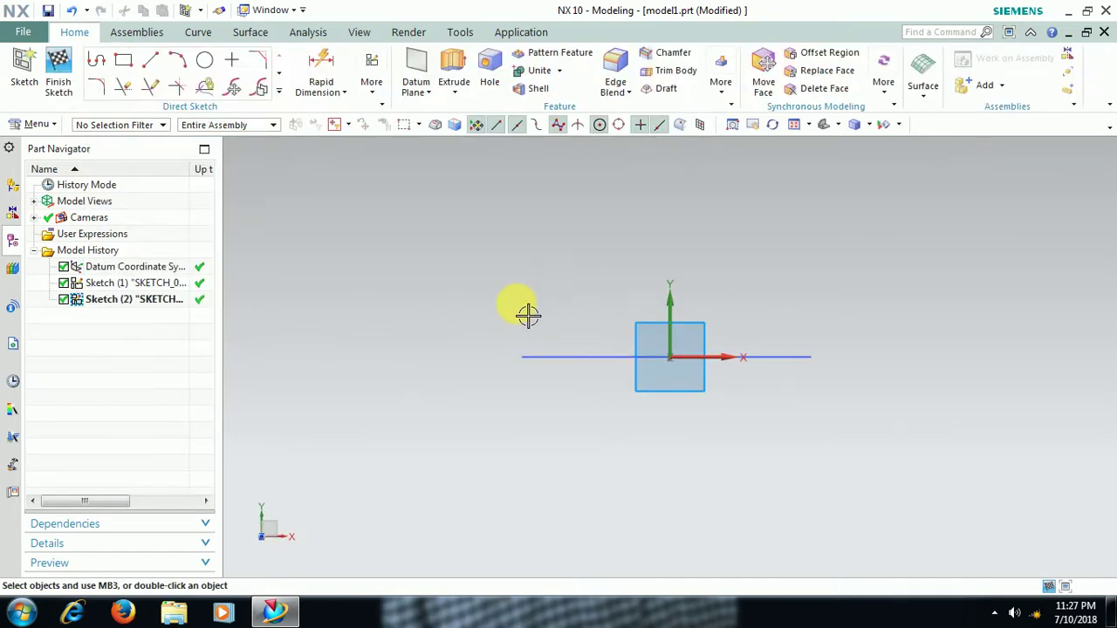
Step: Pan the sketch down and pick the Point tool from the gallery's first row
mouse_move(517, 319)
middle_mouse_down("shift")
mouse_move(506, 324)
mouse_move(491, 463)
middle_mouse_up("shift")
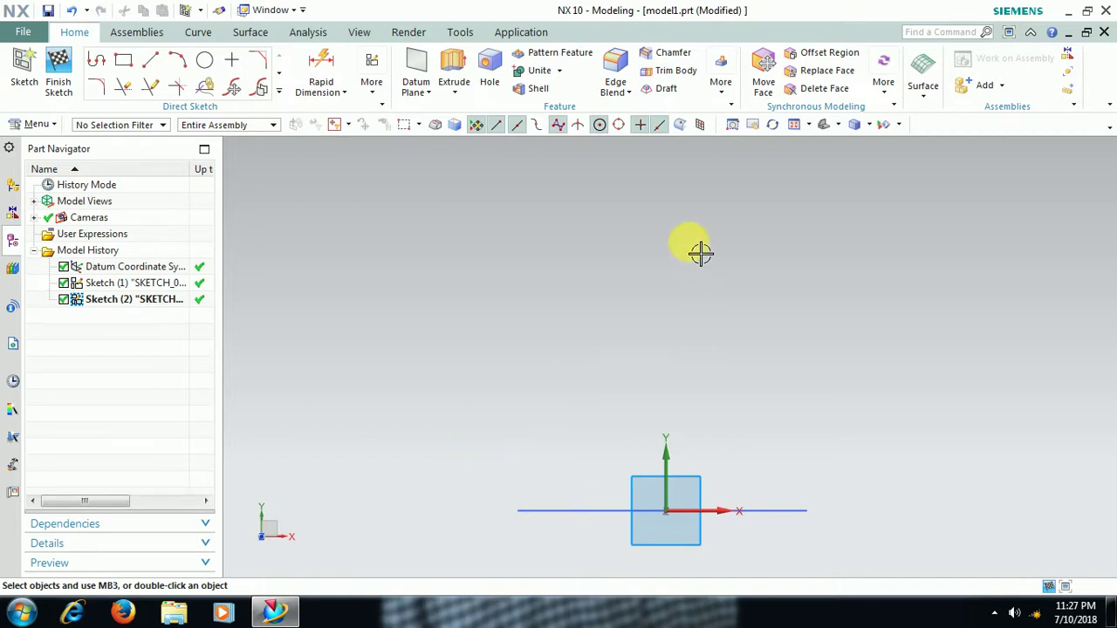
left_click(267, 88)
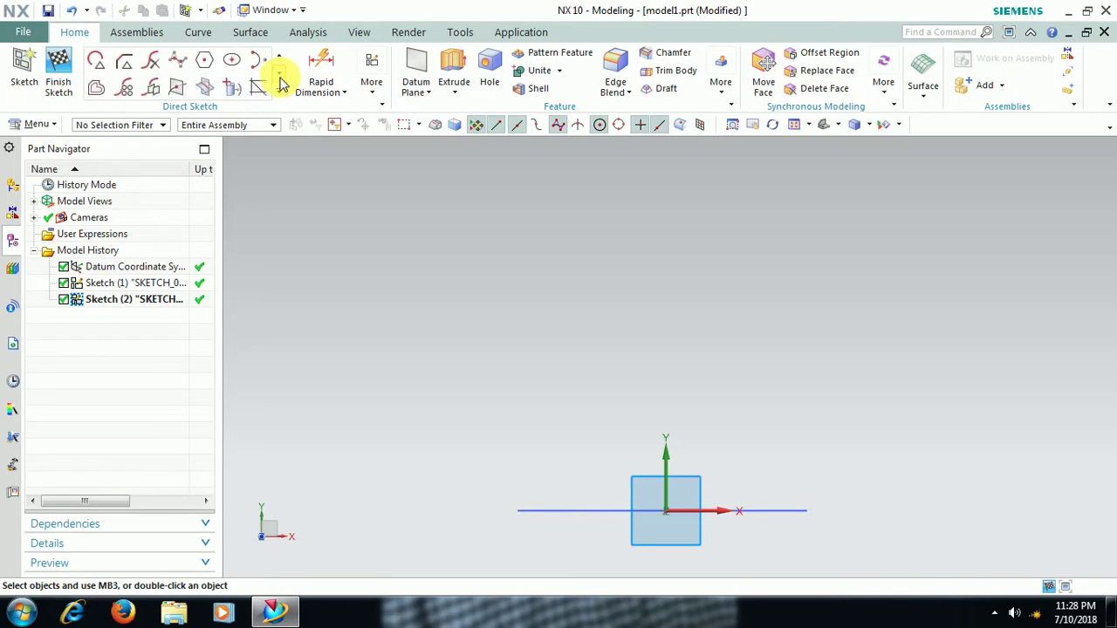
left_click(281, 75)
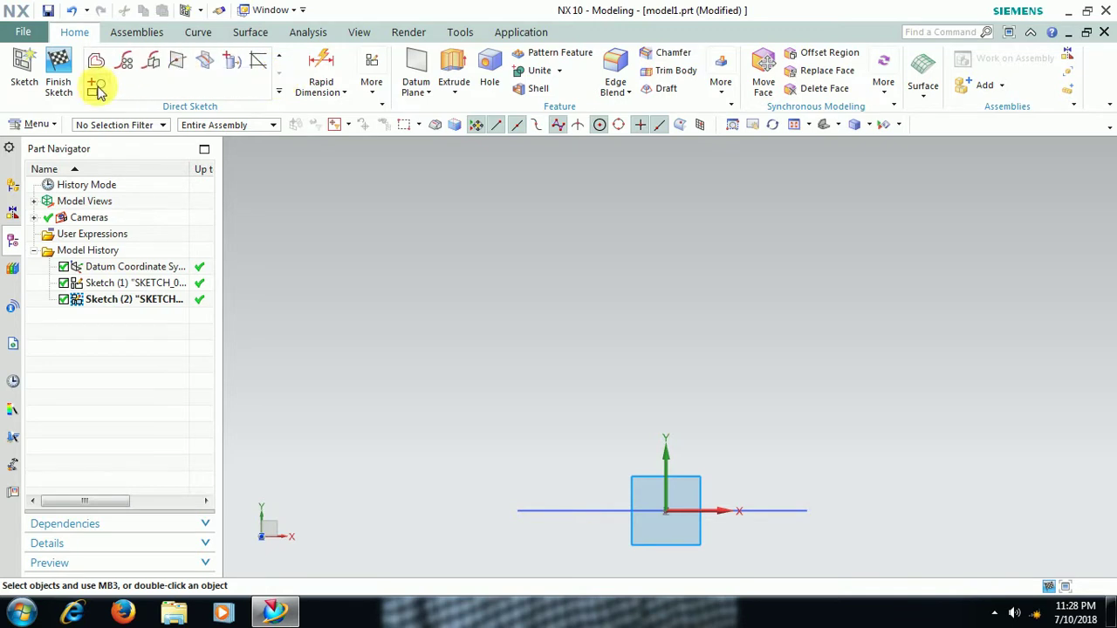
left_click(282, 63)
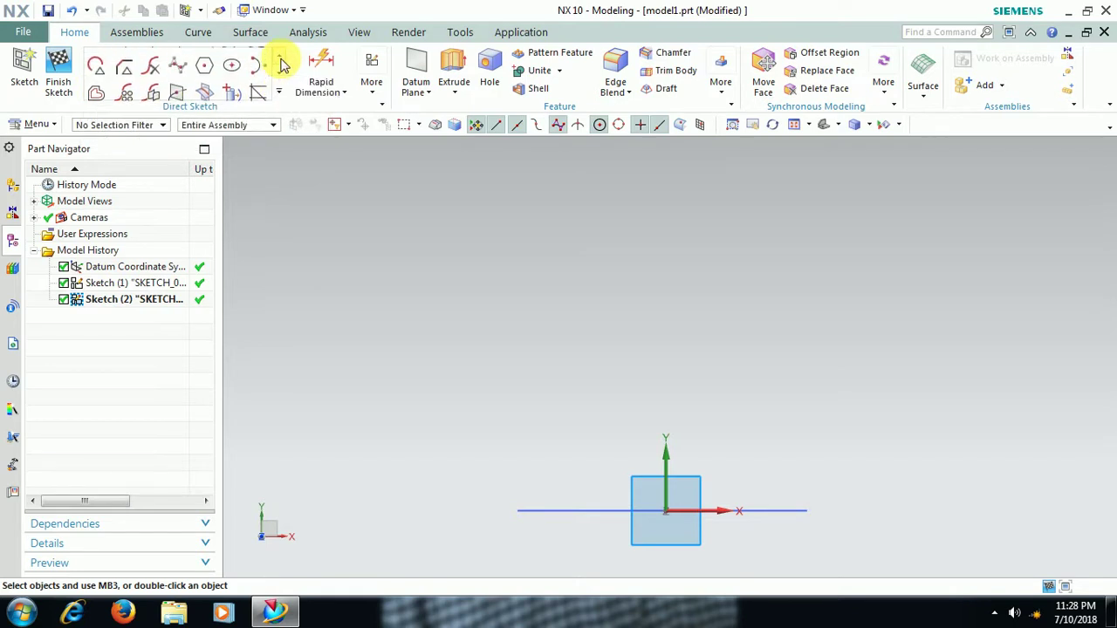
left_click(282, 63)
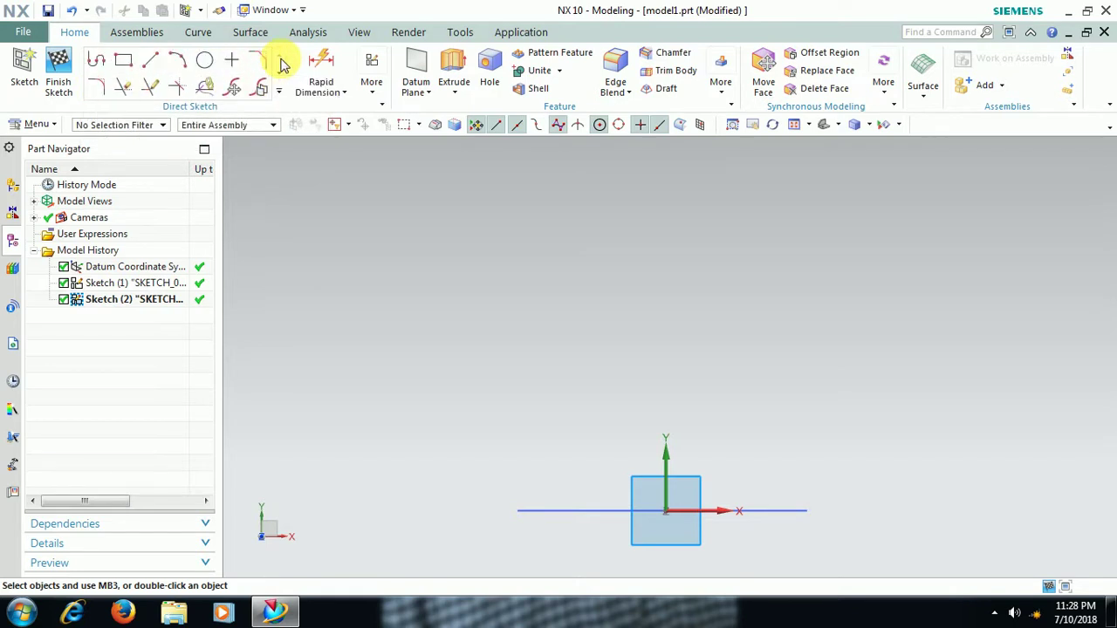
left_click(232, 59)
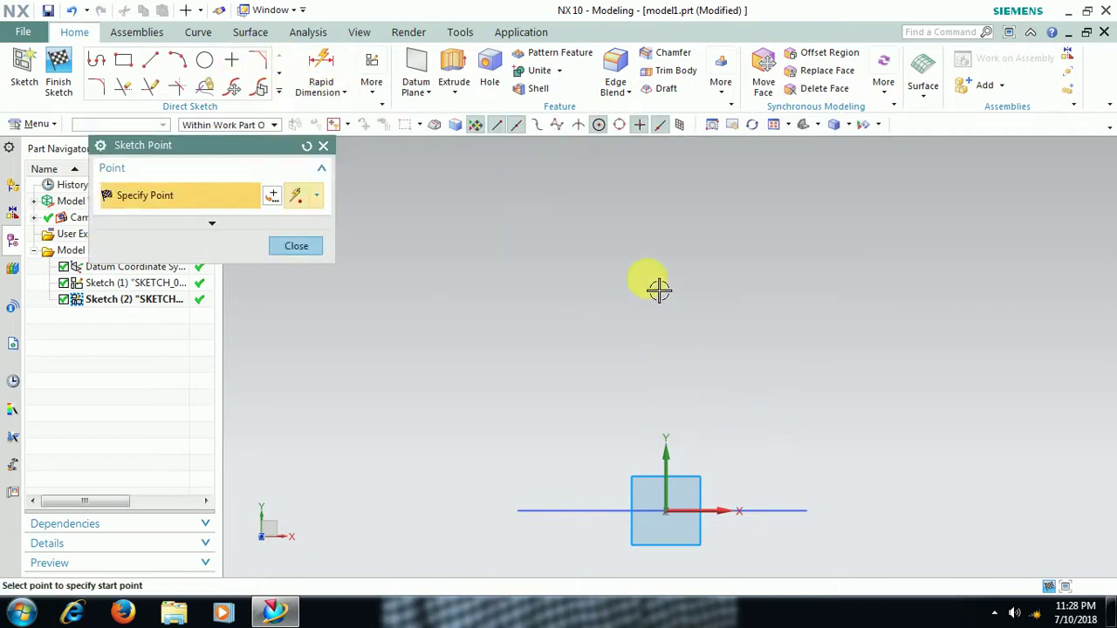
Step: Place a point high above the origin and draw the left arc from the line's end to it
left_click(645, 237)
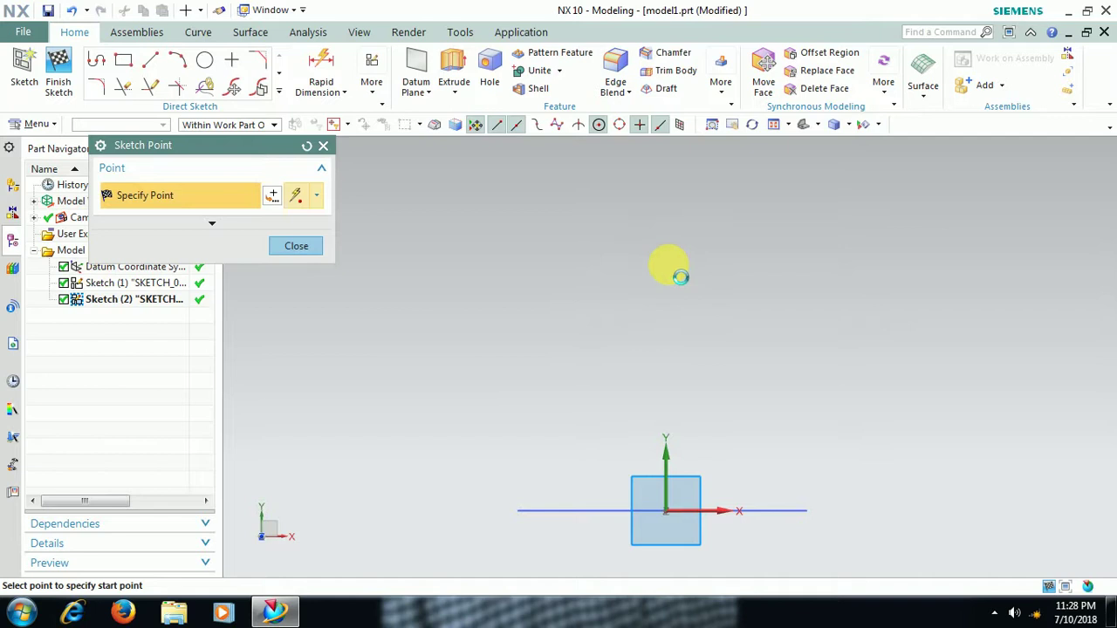
left_click(295, 248)
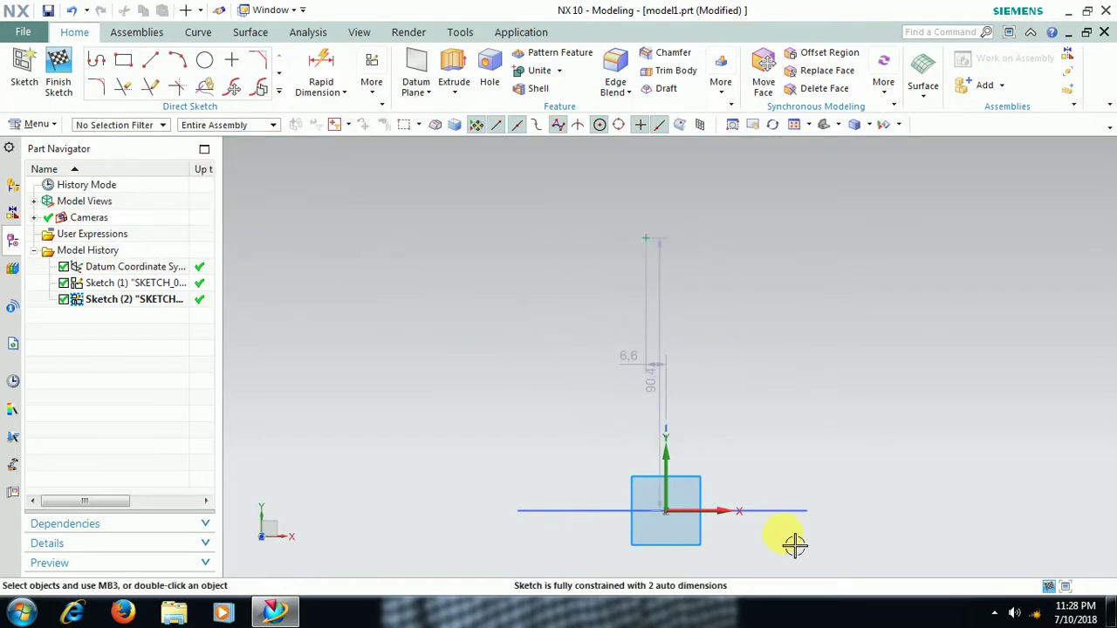
left_click(177, 61)
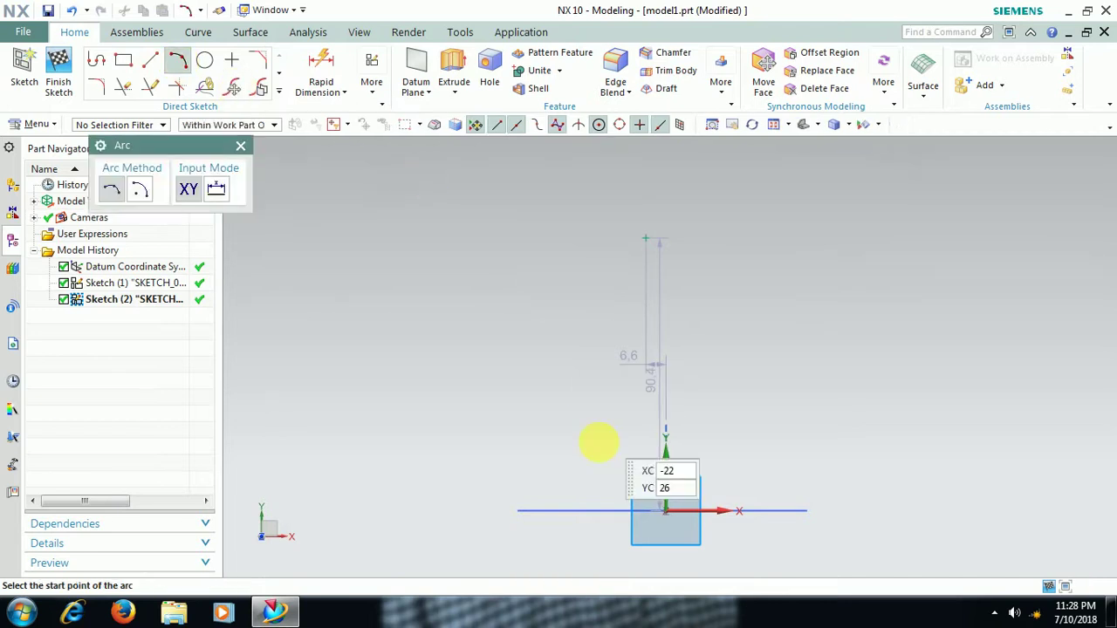
left_click(518, 511)
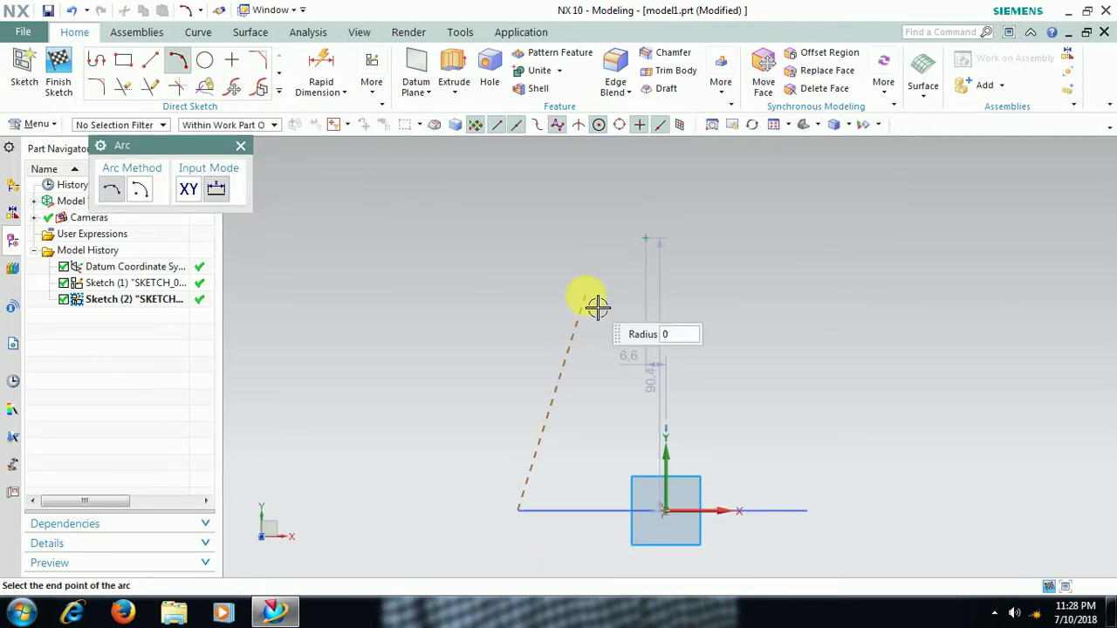
left_click(657, 251)
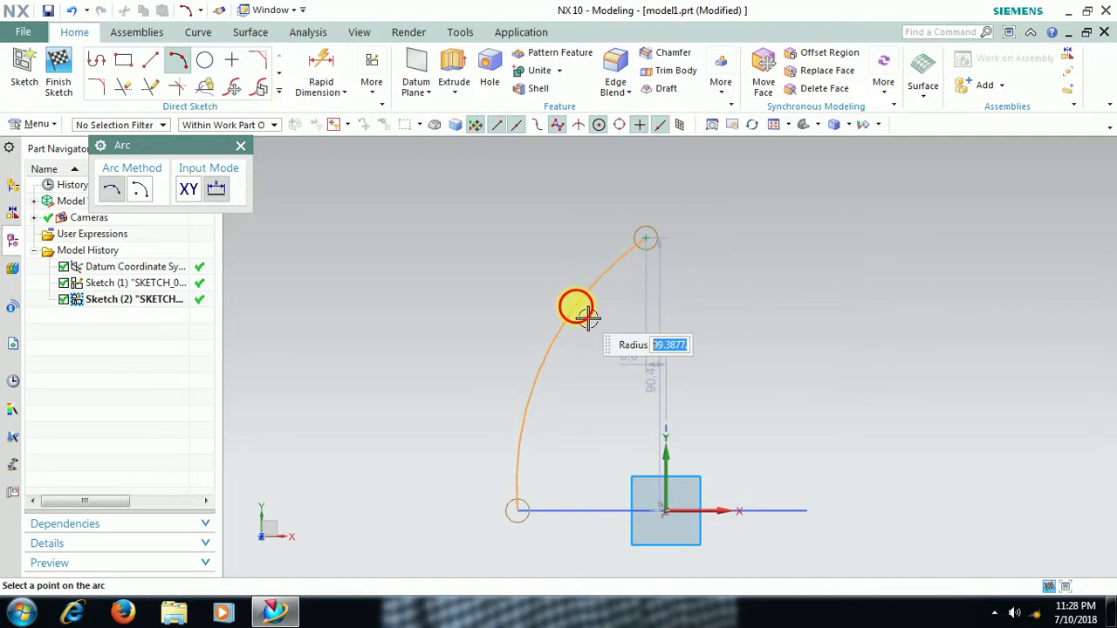
left_click(579, 314)
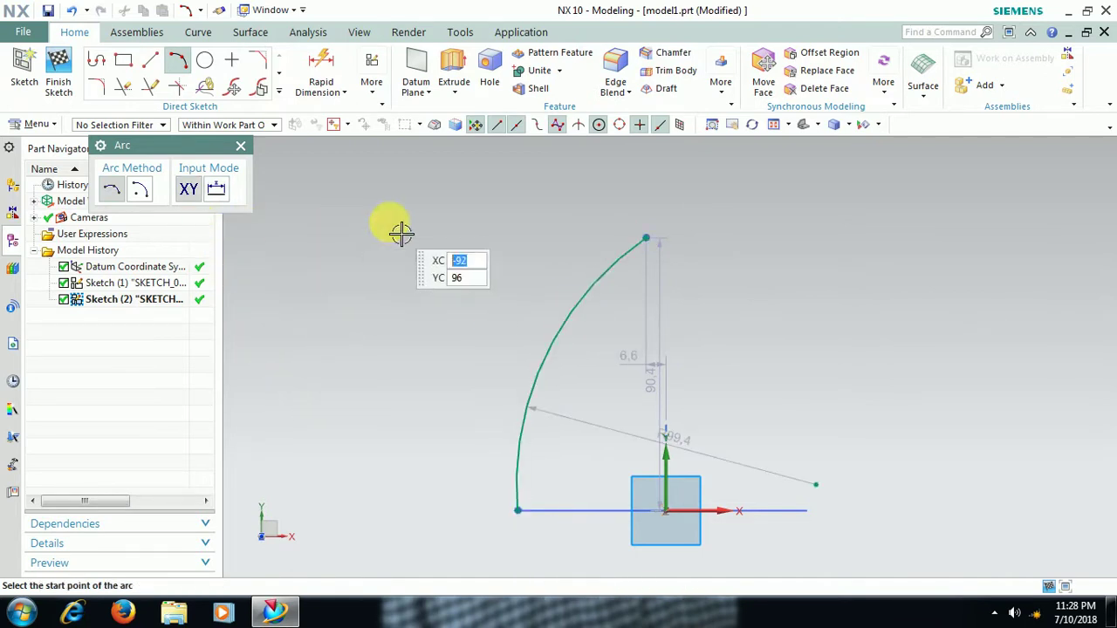
key("Escape")
Step: Draw the mirroring right arc from the line's right end up to the top point
left_click(178, 60)
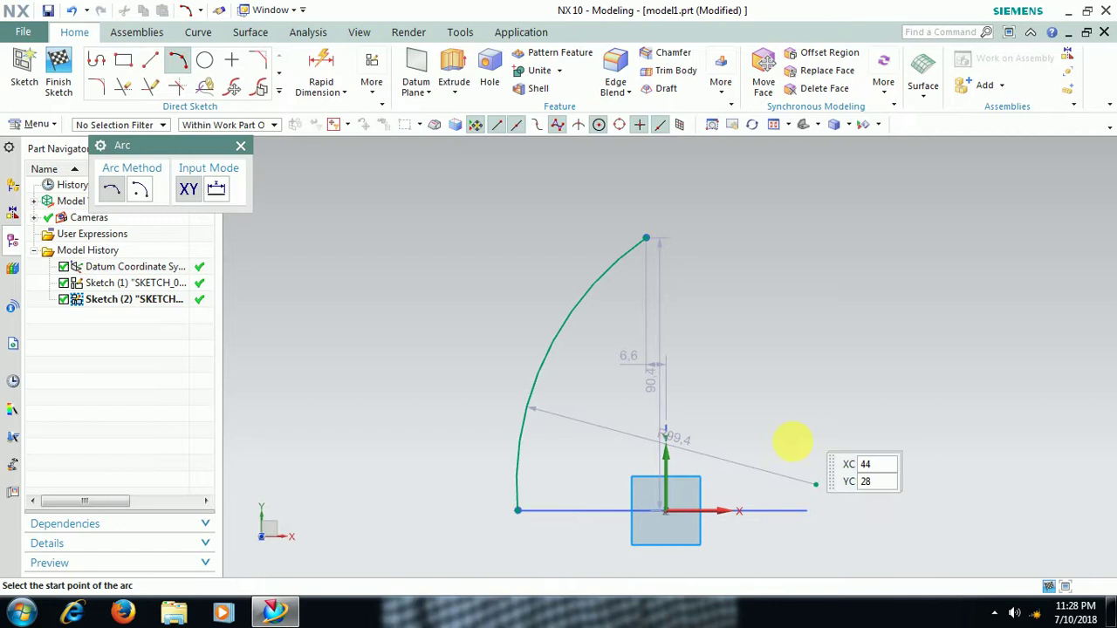
left_click(817, 517)
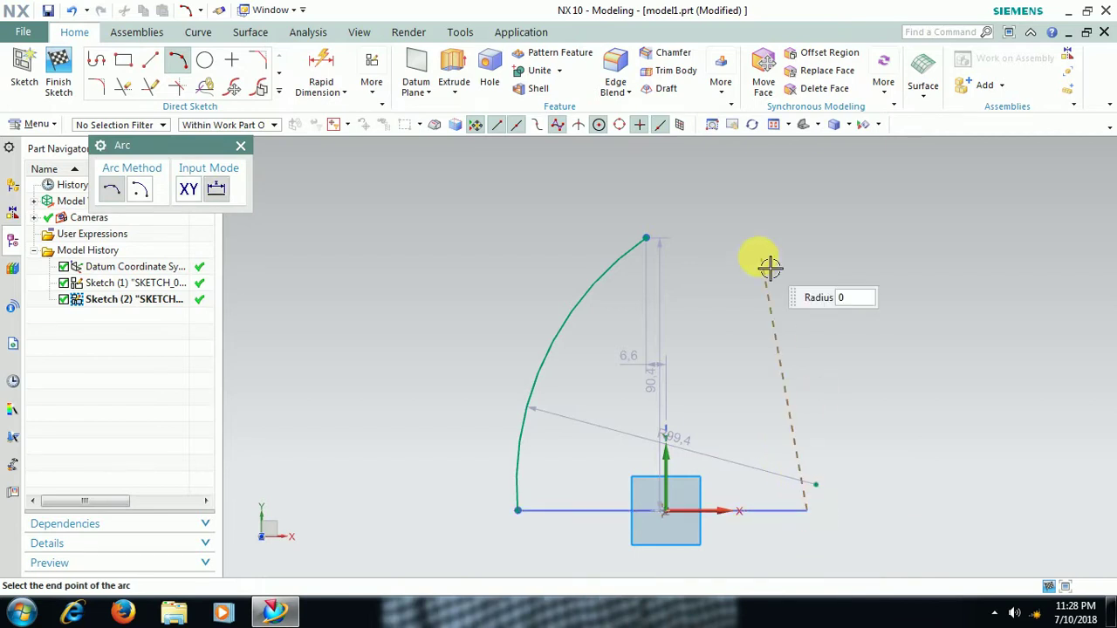
left_click(659, 247)
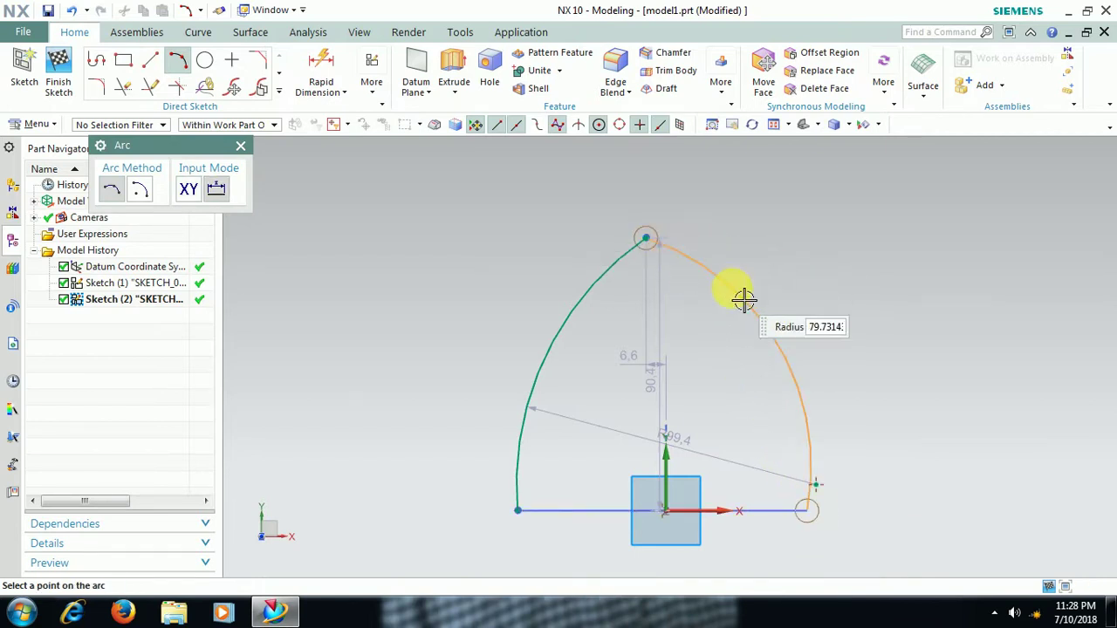
left_click(731, 305)
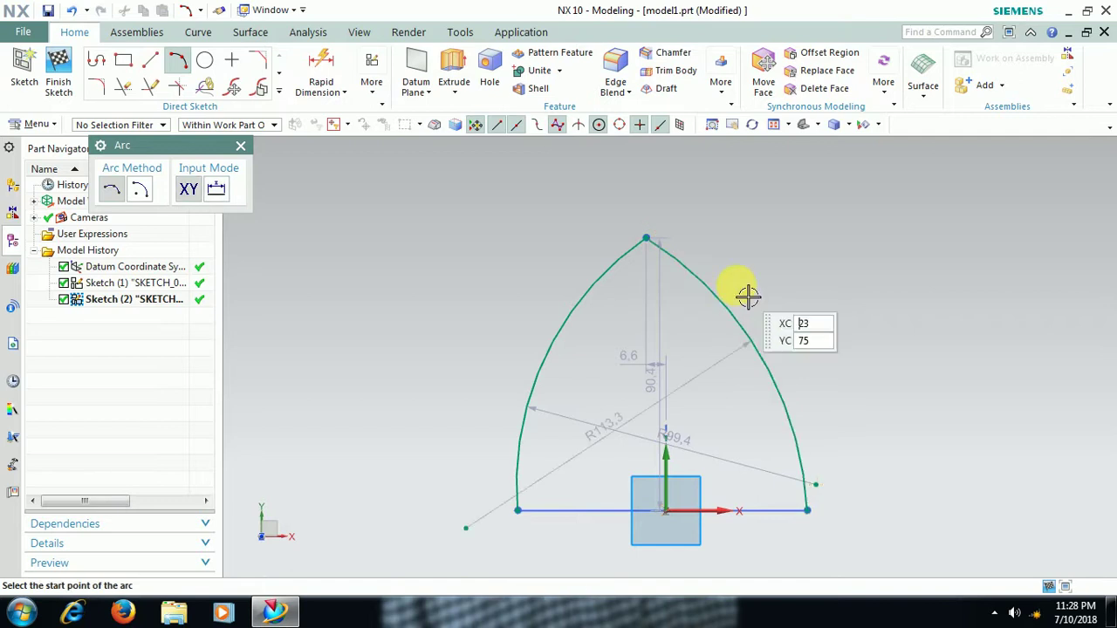
key("Escape")
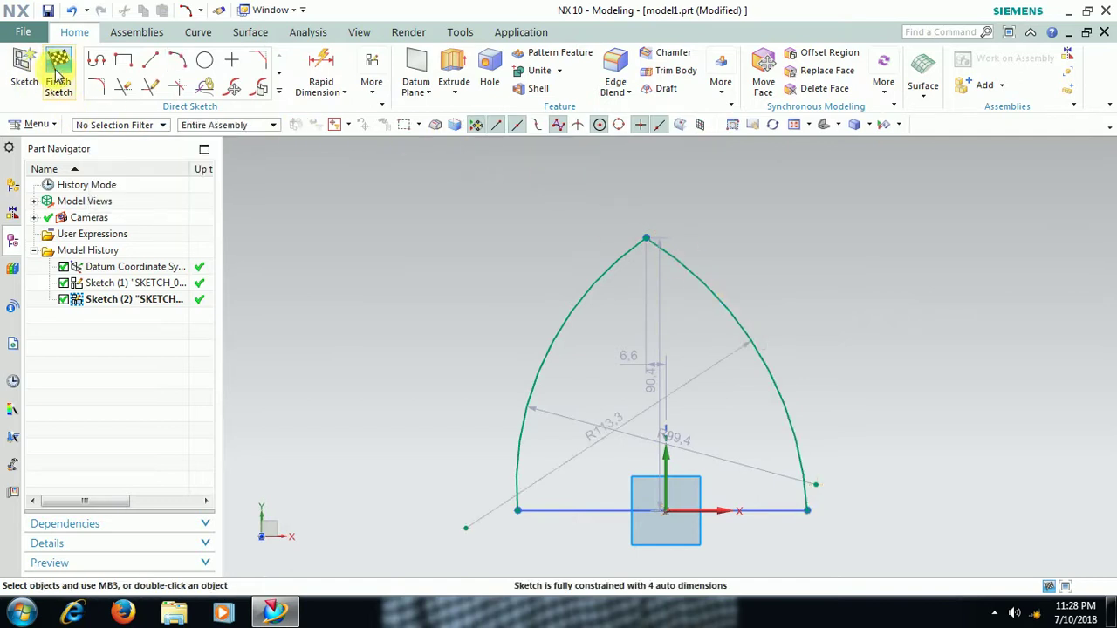
Step: Finish Sketch (2), orbit to a 3D view, and launch Through Curve Mesh from the surface tools
left_click(51, 90)
mouse_move(650, 449)
middle_mouse_down()
mouse_move(638, 424)
mouse_move(578, 399)
mouse_move(558, 449)
mouse_move(596, 440)
mouse_move(576, 402)
middle_mouse_up()
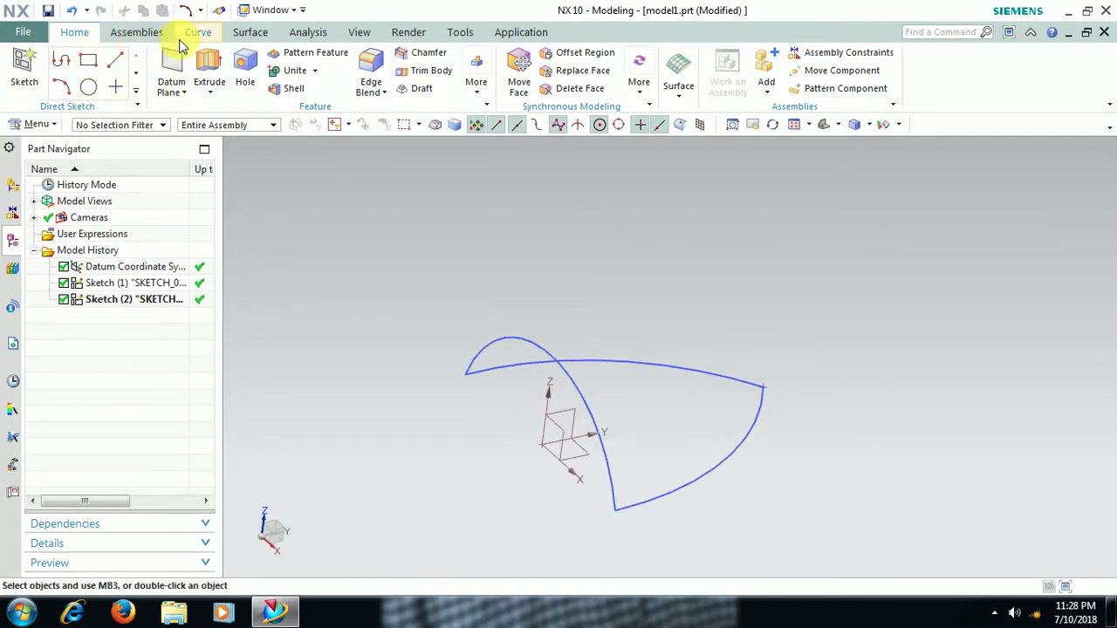
left_click(250, 32)
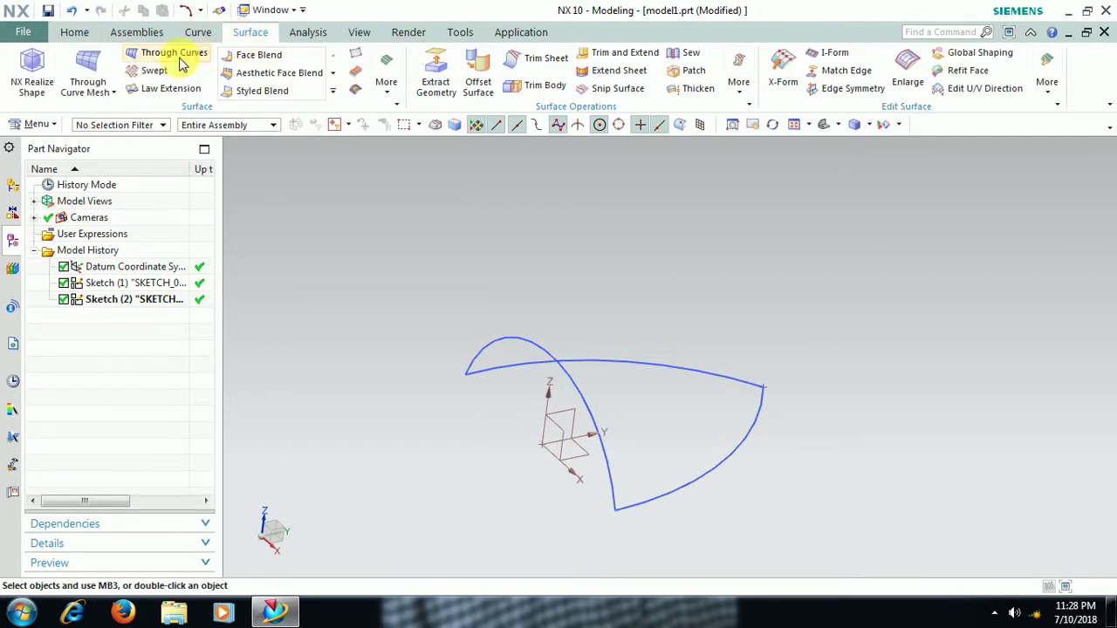
left_click(90, 70)
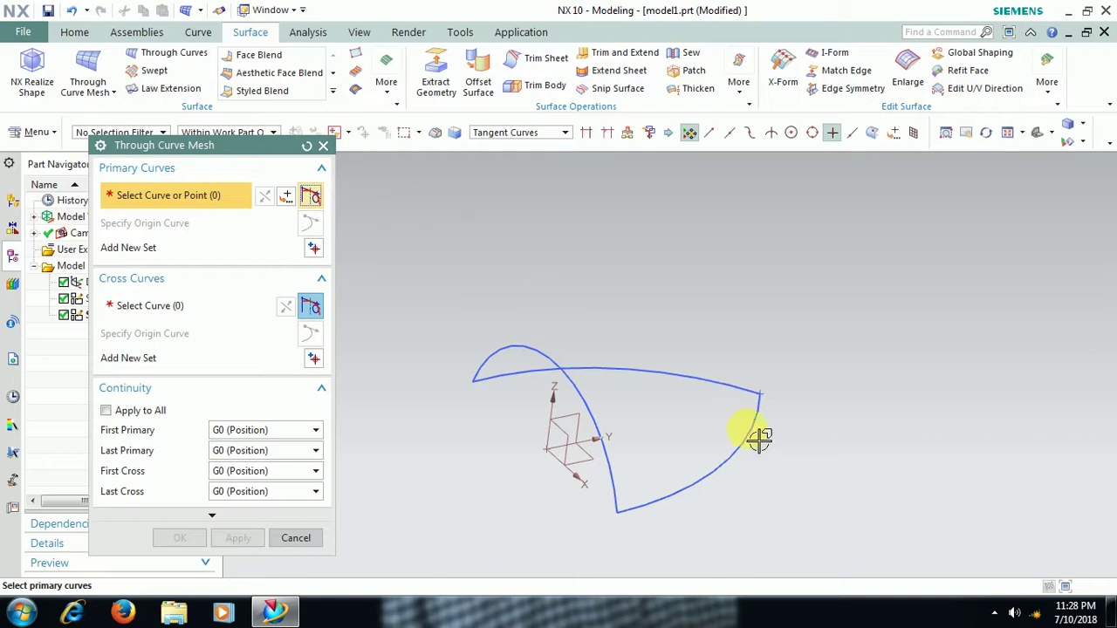
Step: Set the corner point and the arch as the two primary curve sets
left_click(761, 396)
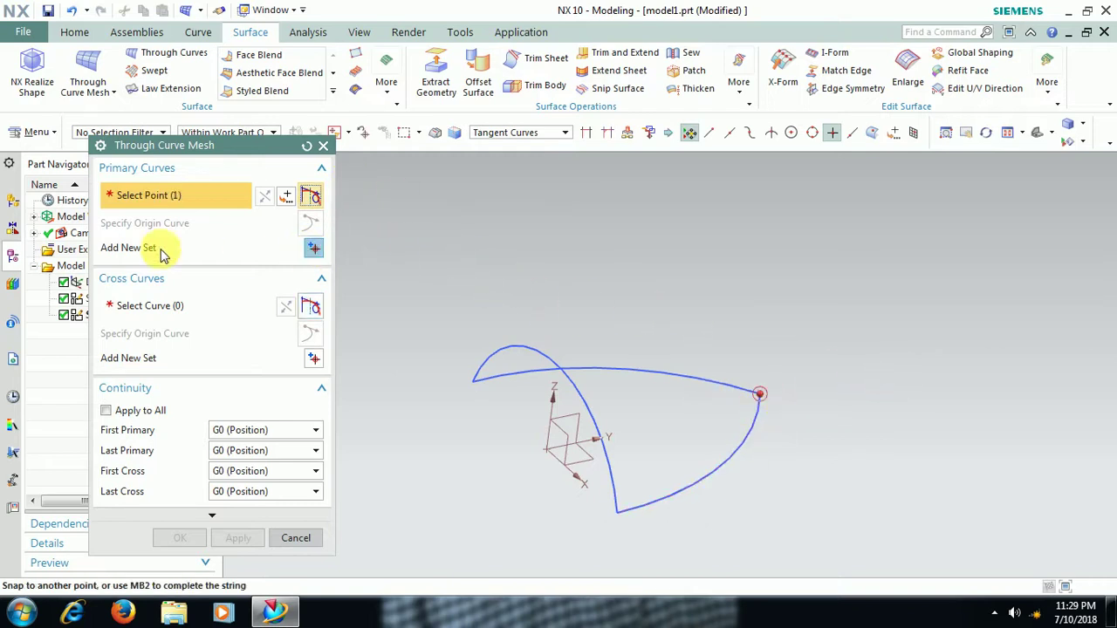
left_click(313, 248)
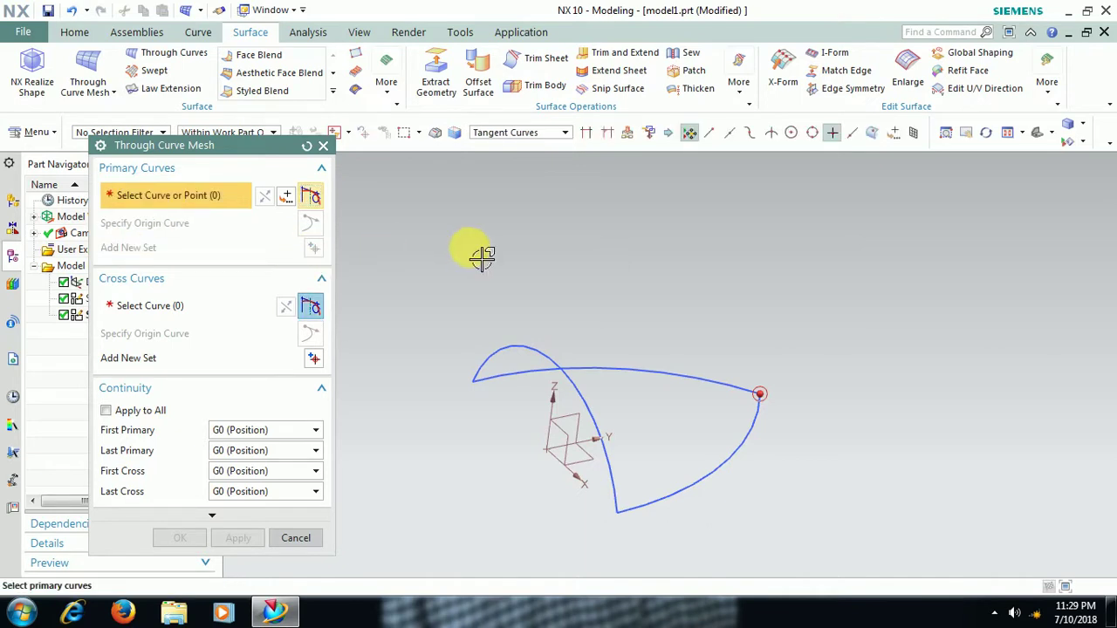
left_click(672, 406)
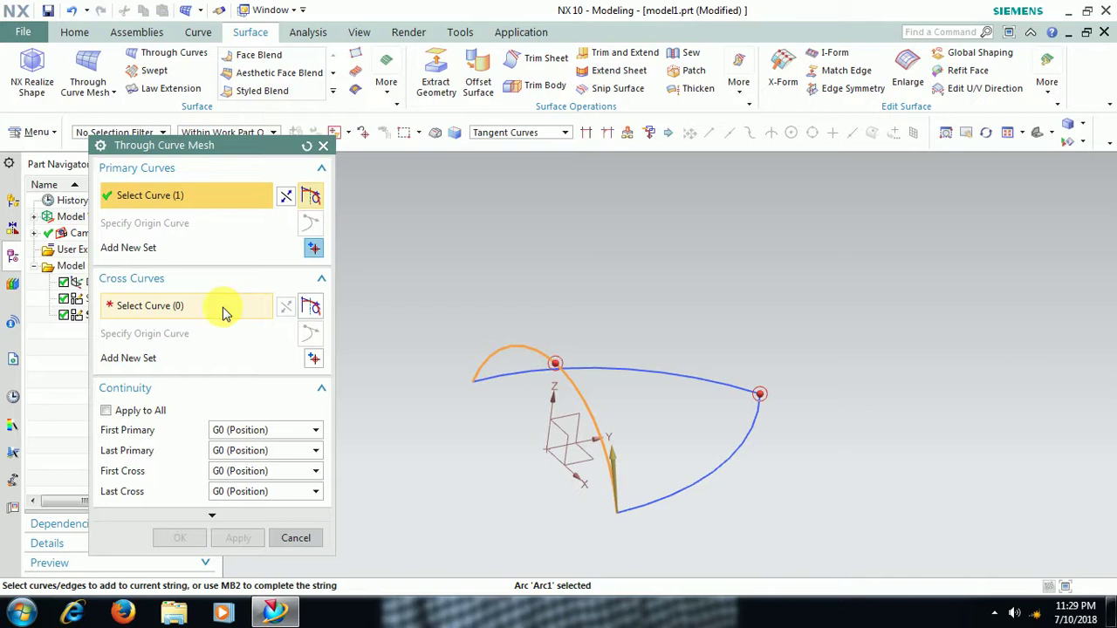
Step: Pick the lower arc and the top arc as the two cross curve sets
left_click(169, 306)
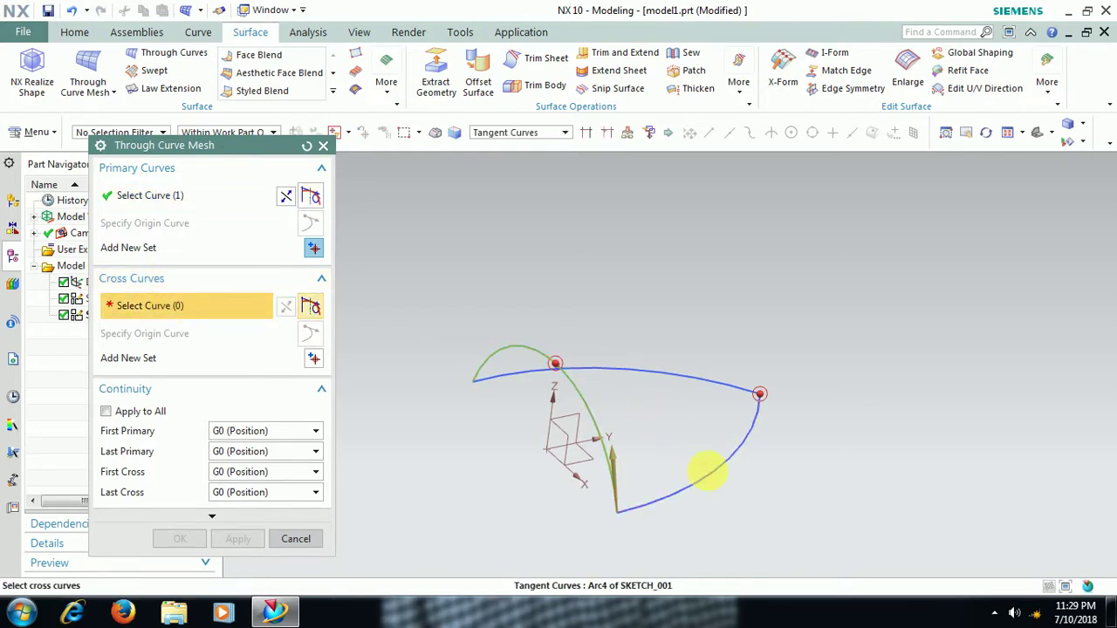
left_click(708, 472)
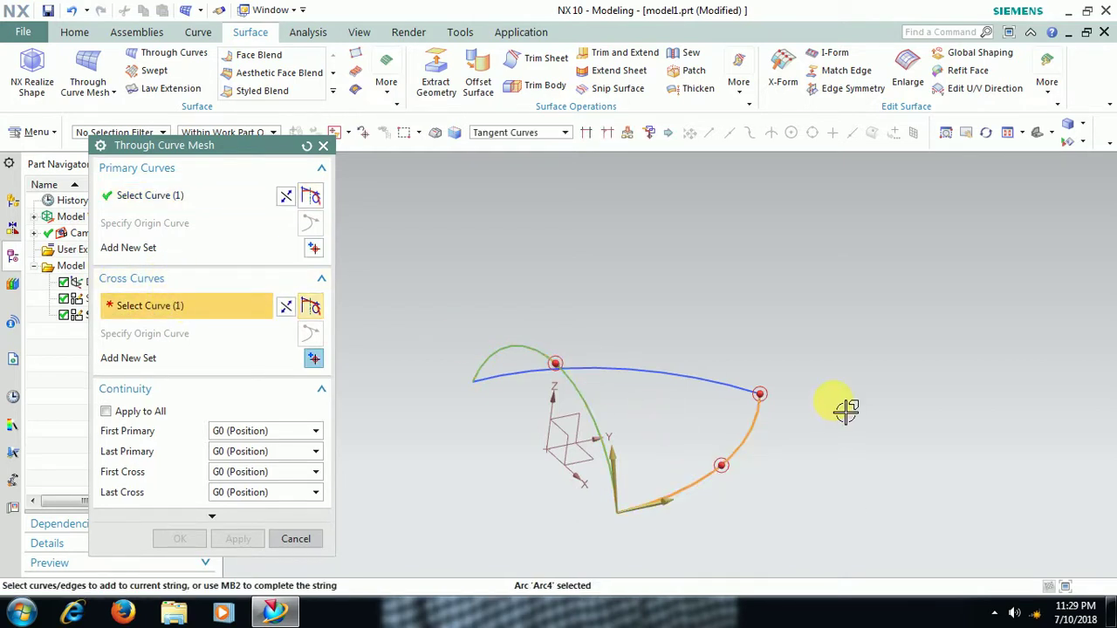
left_click(313, 359)
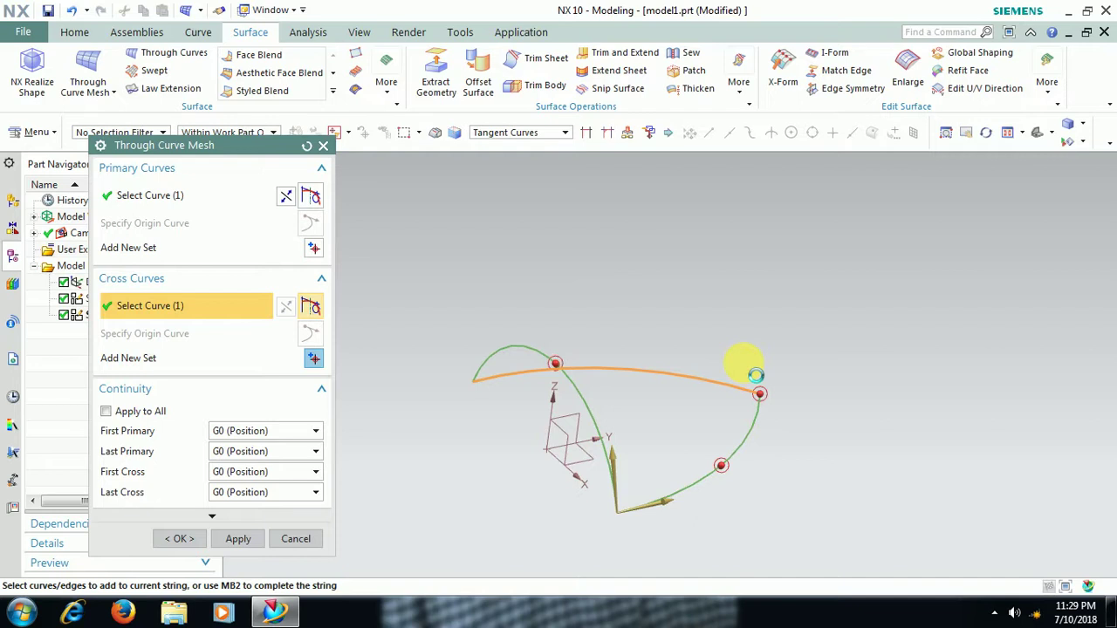
left_click(755, 376)
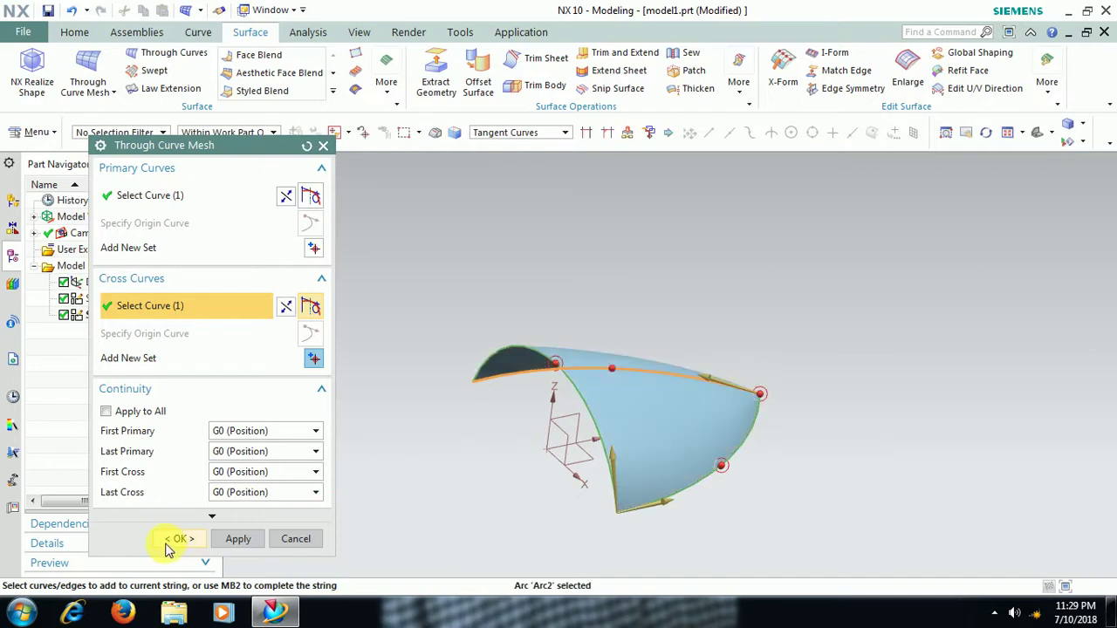
Step: Commit the mesh surface, orbit around the pointed sheet from several angles, and return to Home
middle_click(766, 338)
middle_click_drag(748, 294, 800, 297)
mouse_move(573, 399)
middle_mouse_down()
mouse_move(568, 379)
mouse_move(524, 425)
middle_mouse_up()
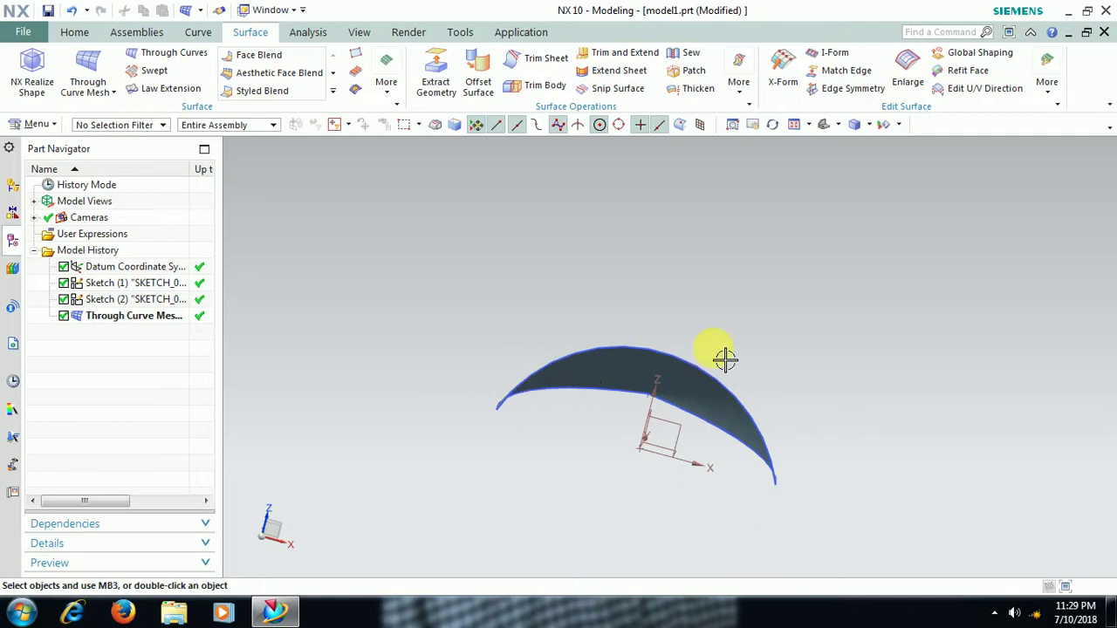
middle_click_drag(725, 359, 719, 392)
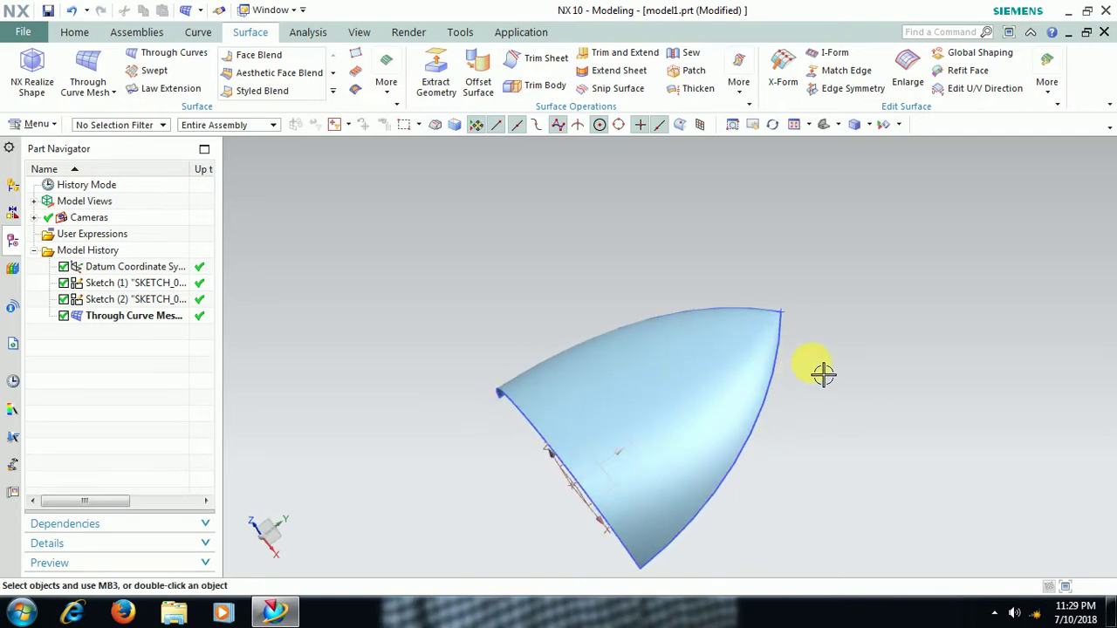
middle_click_drag(823, 374, 790, 382)
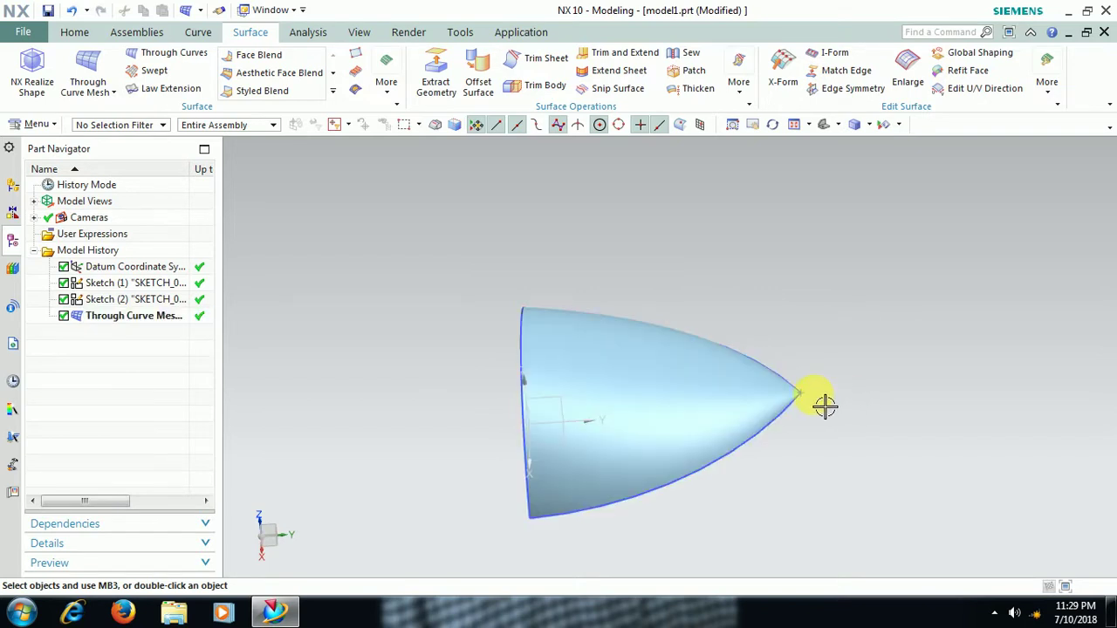
middle_click_drag(825, 446, 786, 390)
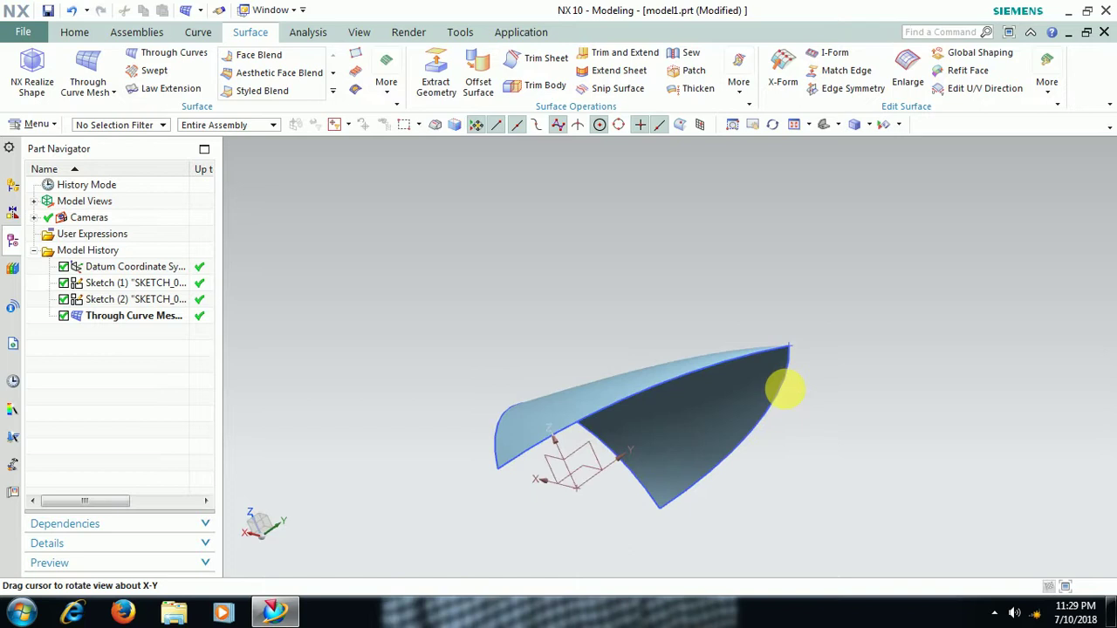
left_click(74, 32)
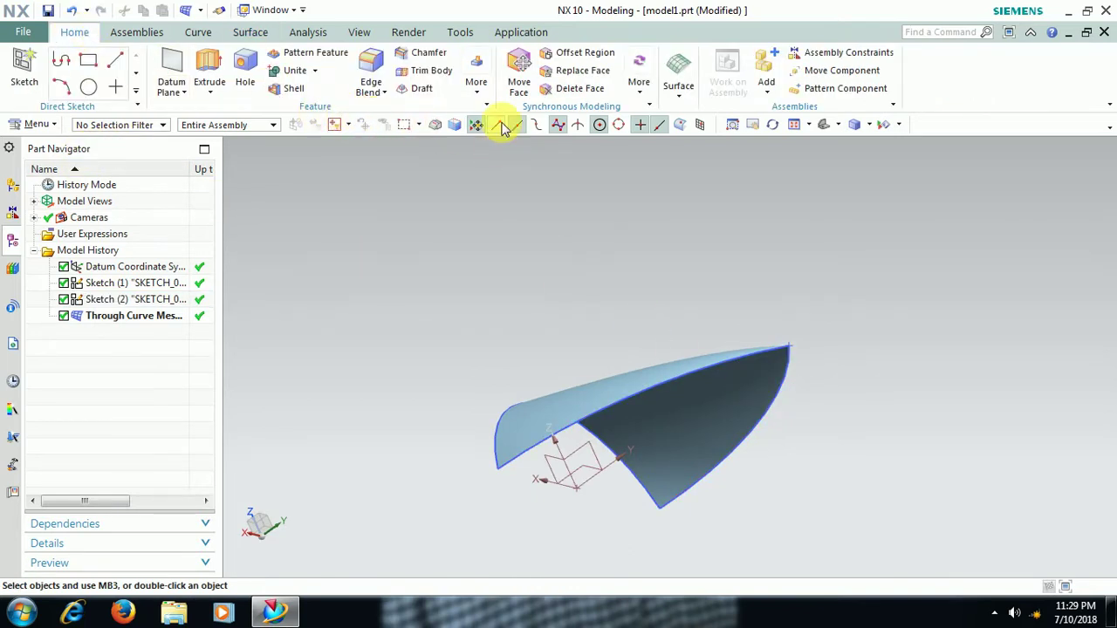
Step: Mirror the Through Curve Mesh feature across the datum XY plane, then orbit to check the result
left_click(482, 94)
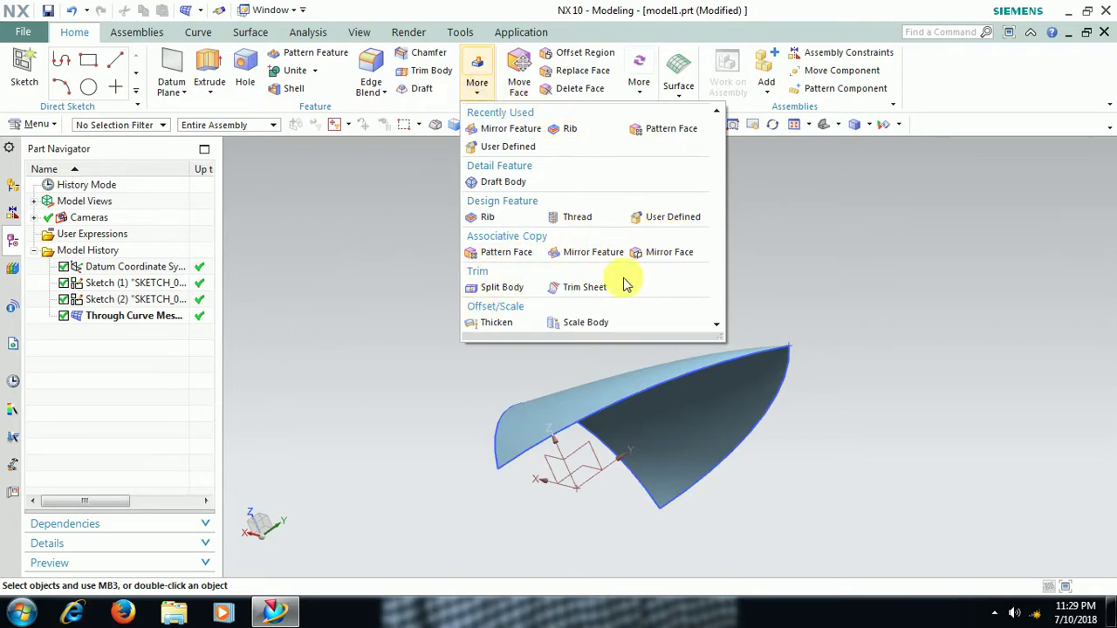
left_click(510, 131)
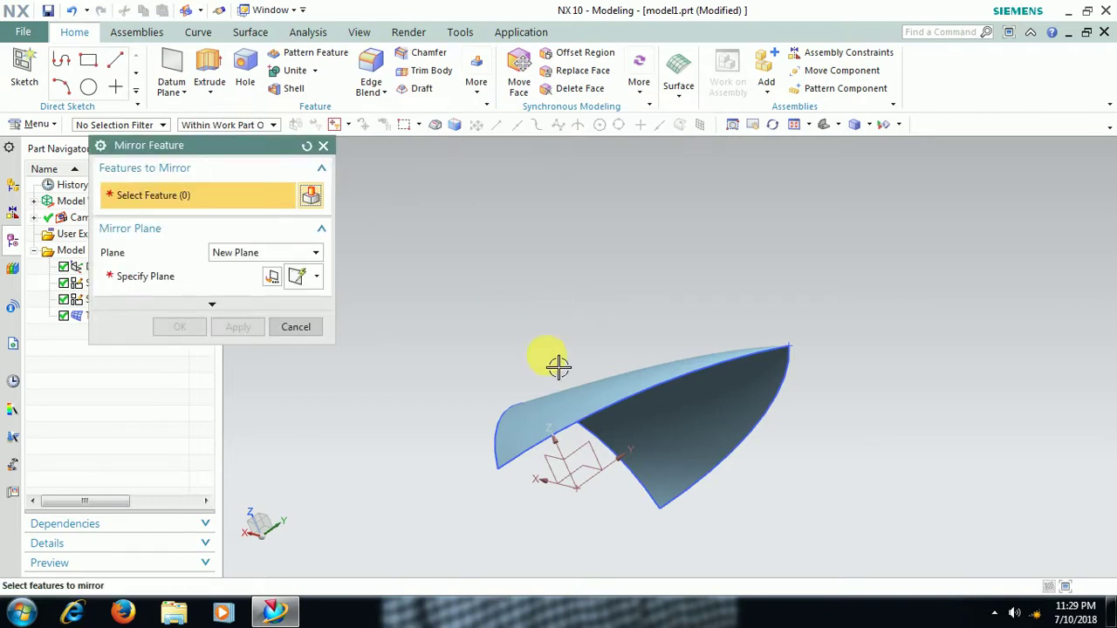
left_click(177, 277)
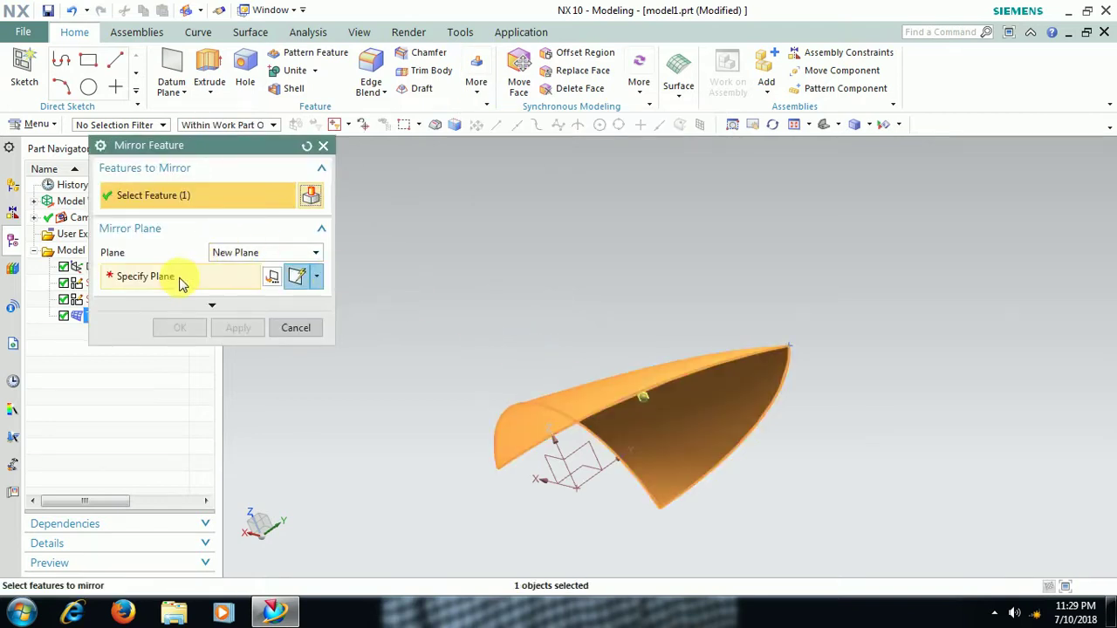
left_click(598, 474)
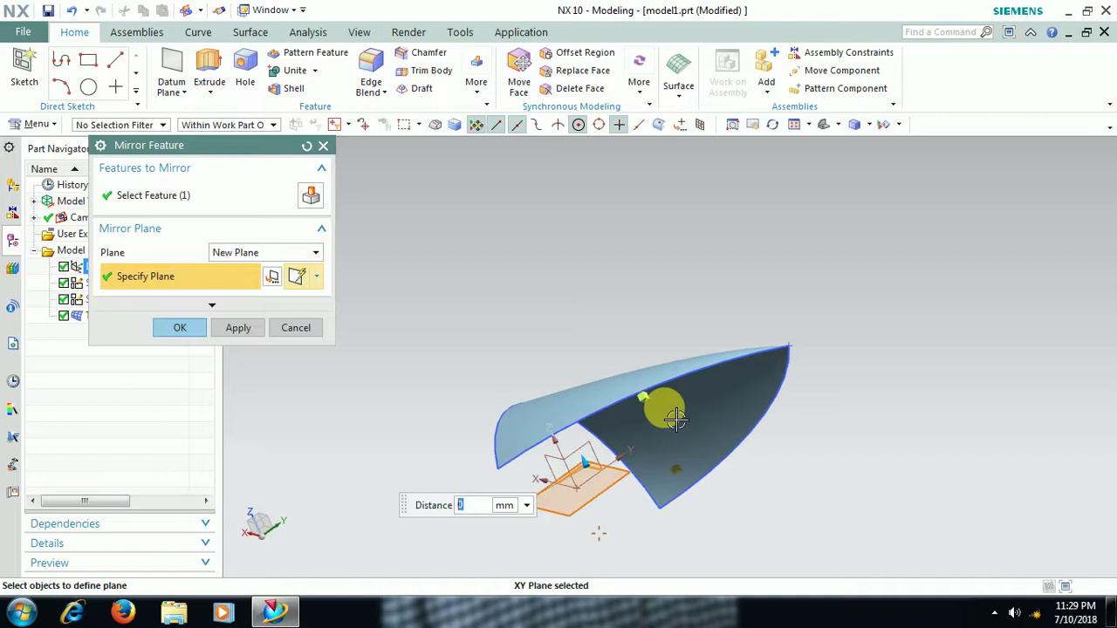
left_click(184, 327)
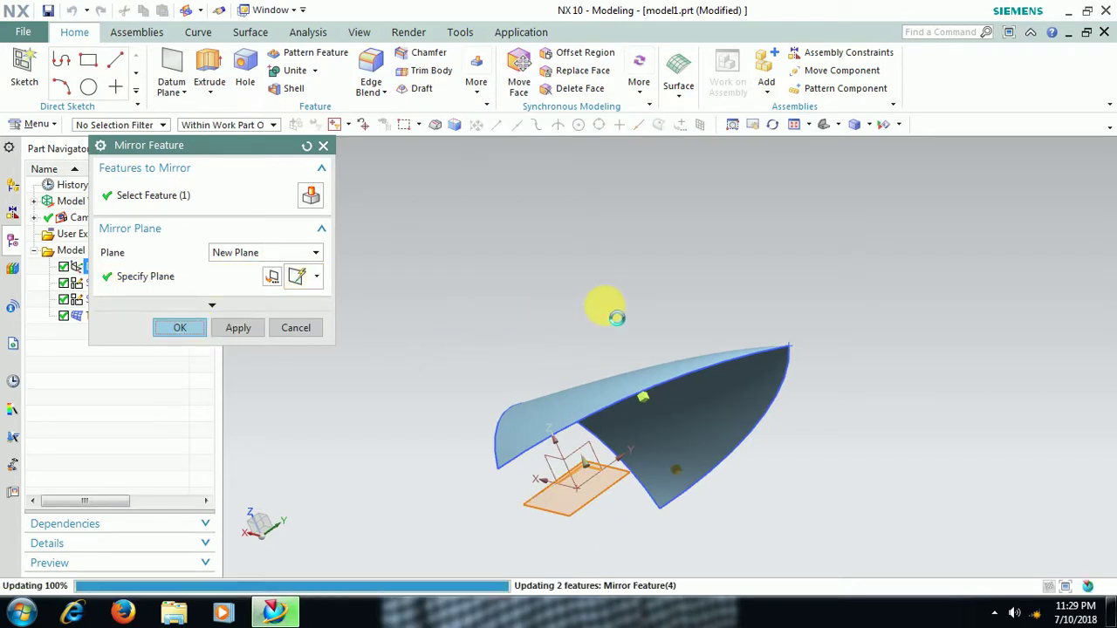
middle_click_drag(648, 315, 629, 336)
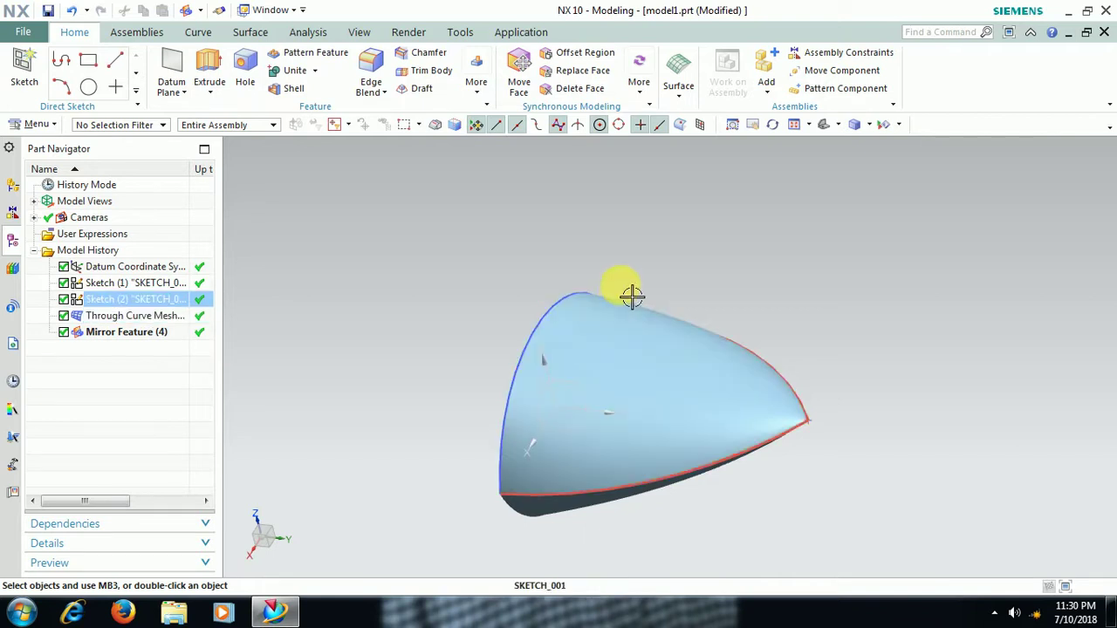
middle_click_drag(654, 282, 712, 255)
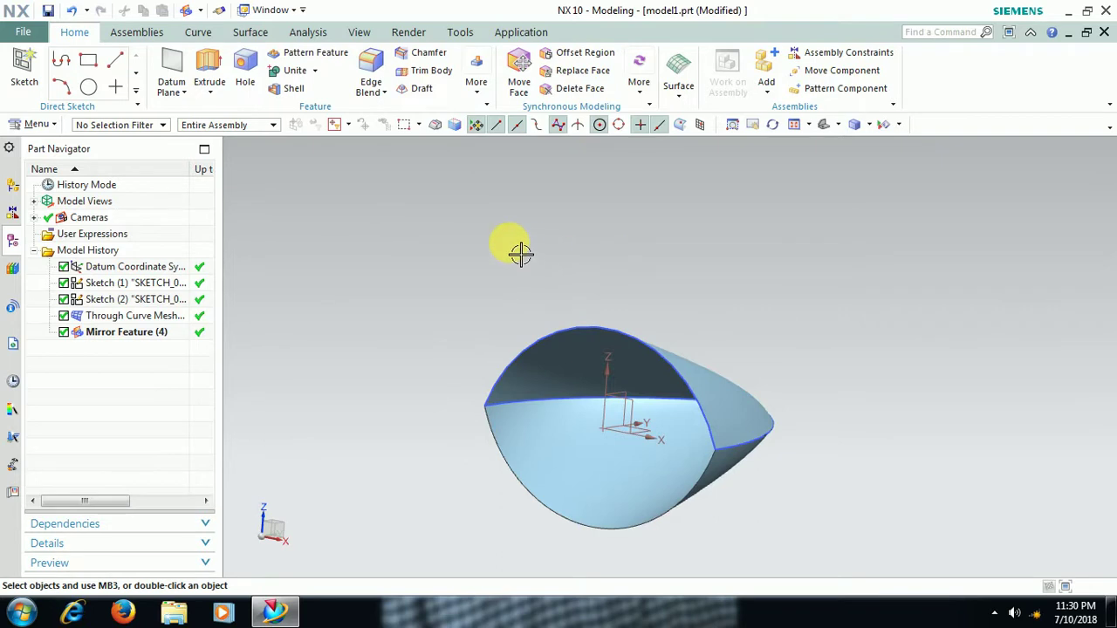
middle_click_drag(449, 252, 805, 433)
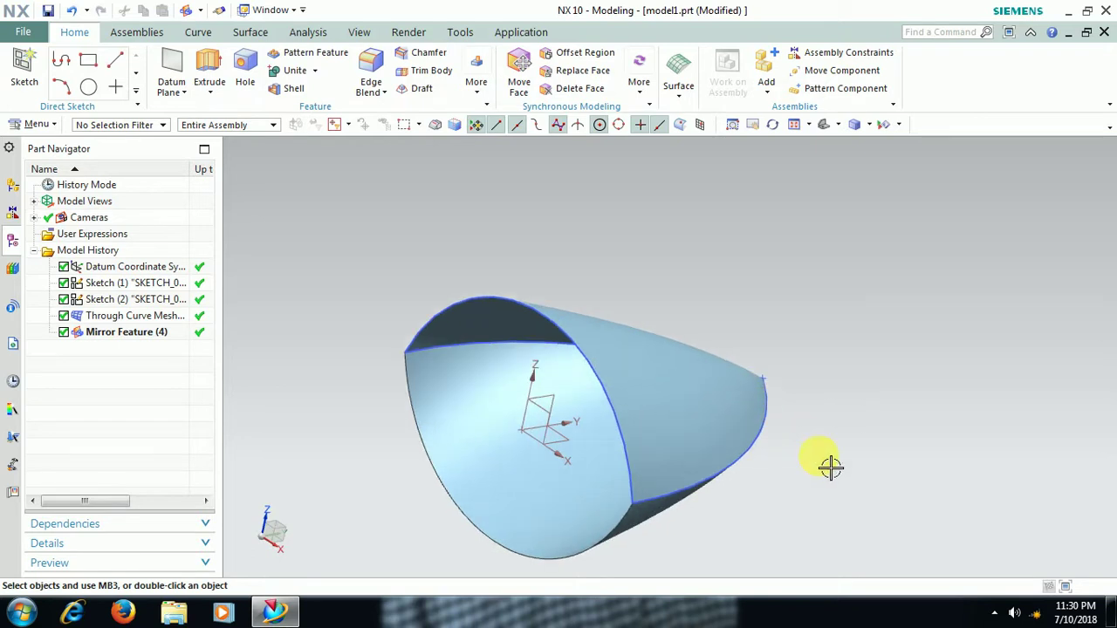
Step: Thicken the inner and outer faces of the mirrored surface by 2 mm, then orbit to check the shell
left_click(37, 125)
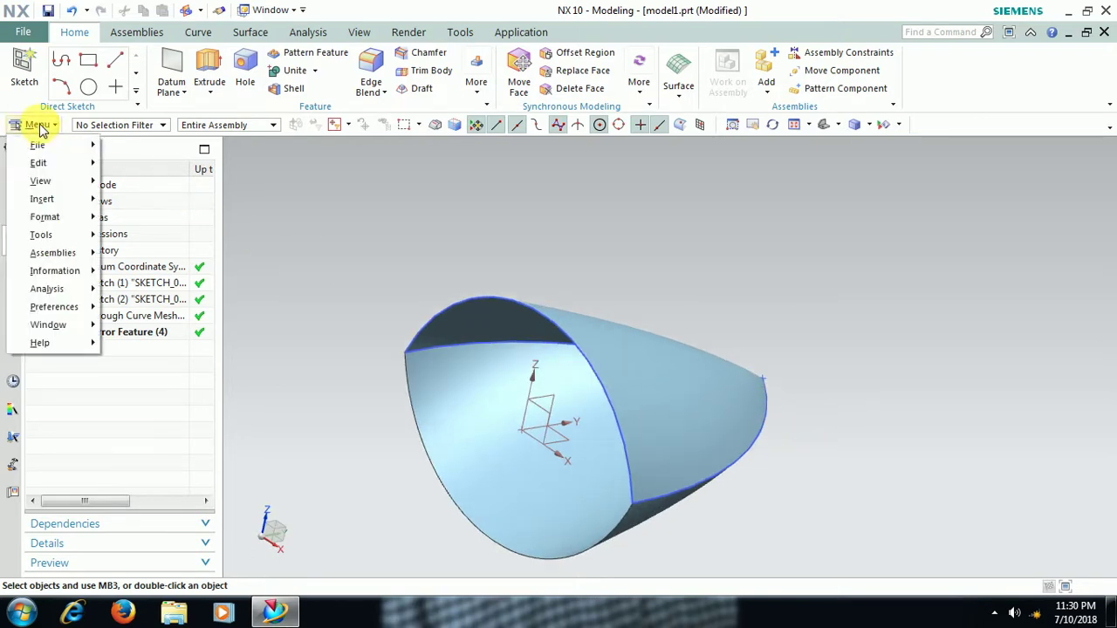
mouse_move(52, 202)
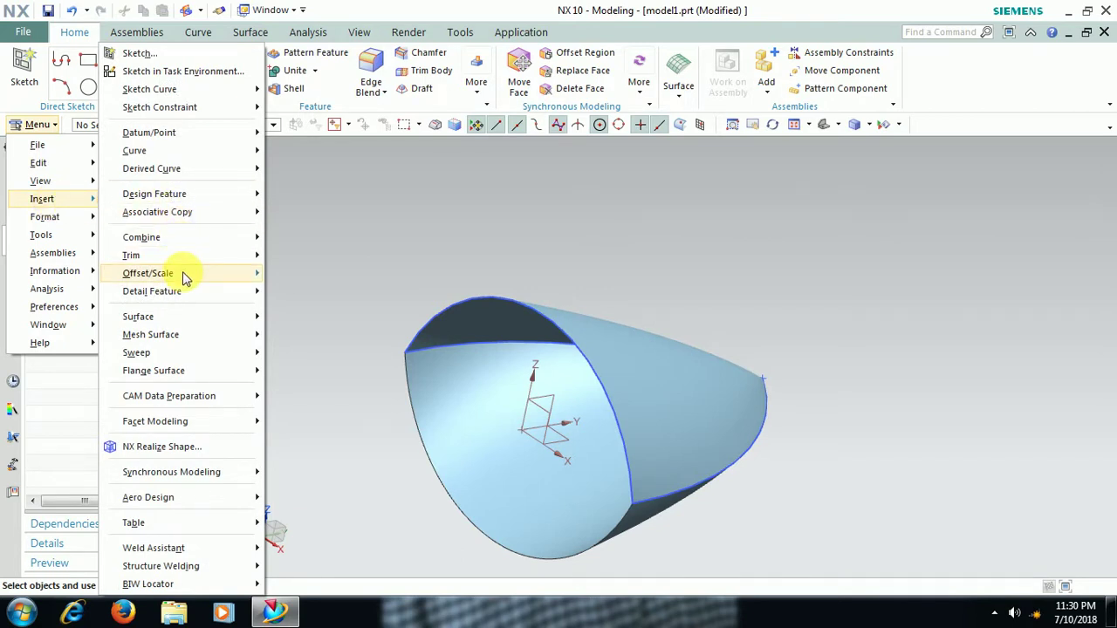
mouse_move(218, 277)
left_click(306, 293)
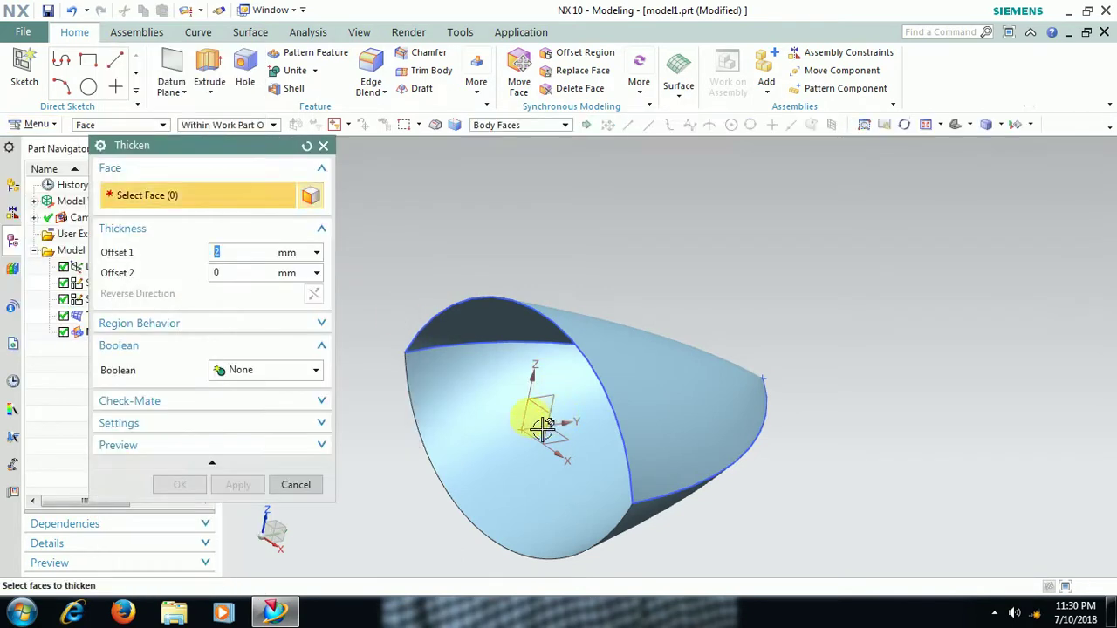
left_click(588, 365)
left_click(619, 352)
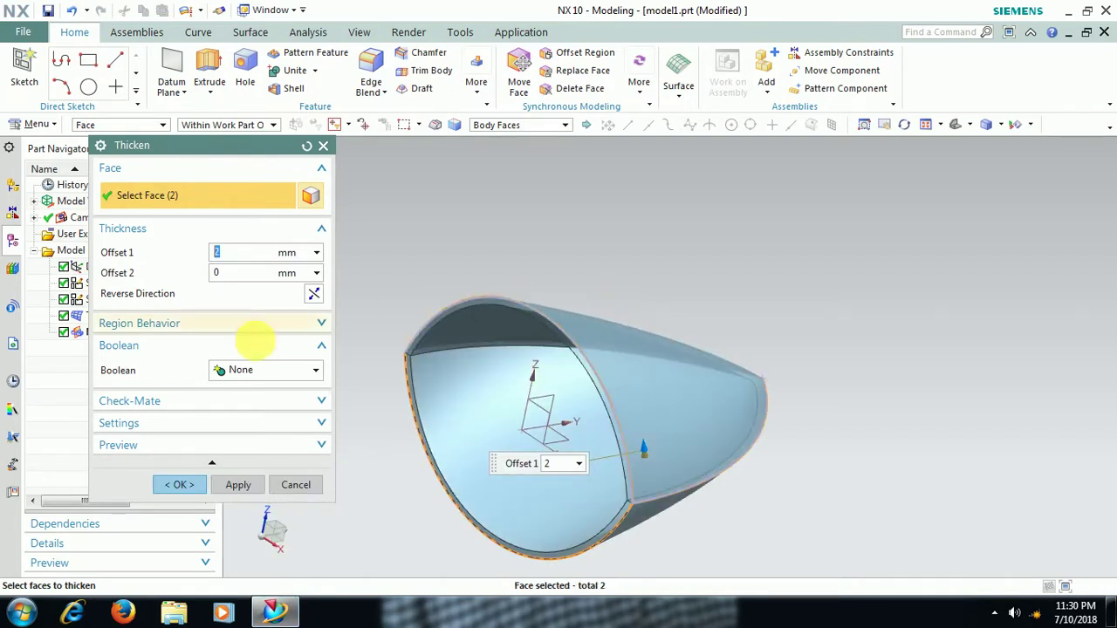
left_click(180, 488)
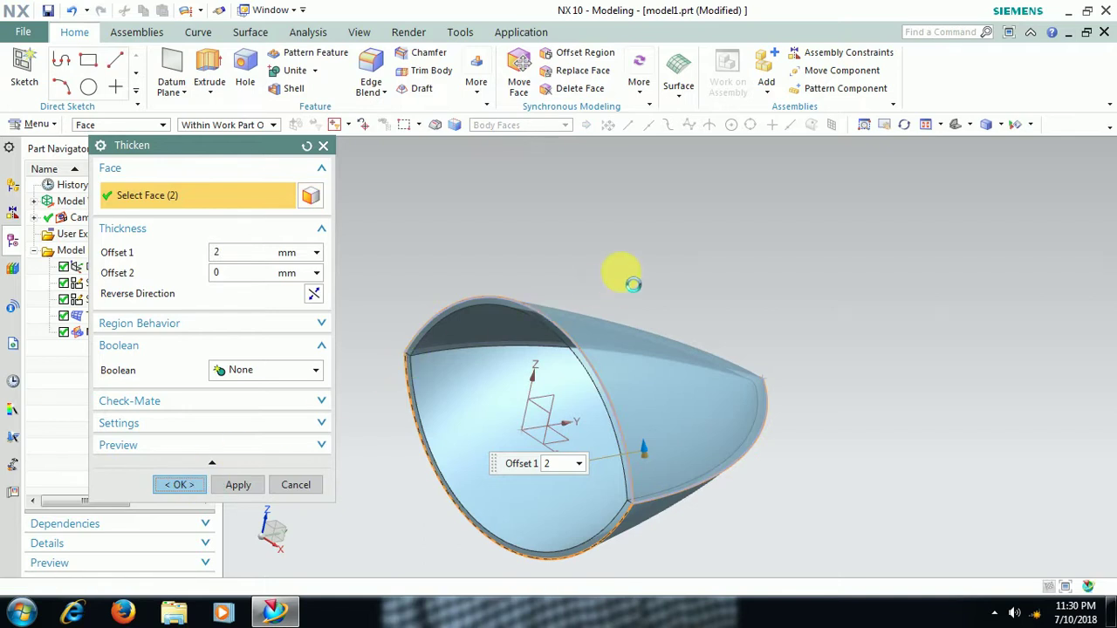
middle_click_drag(664, 280, 773, 317)
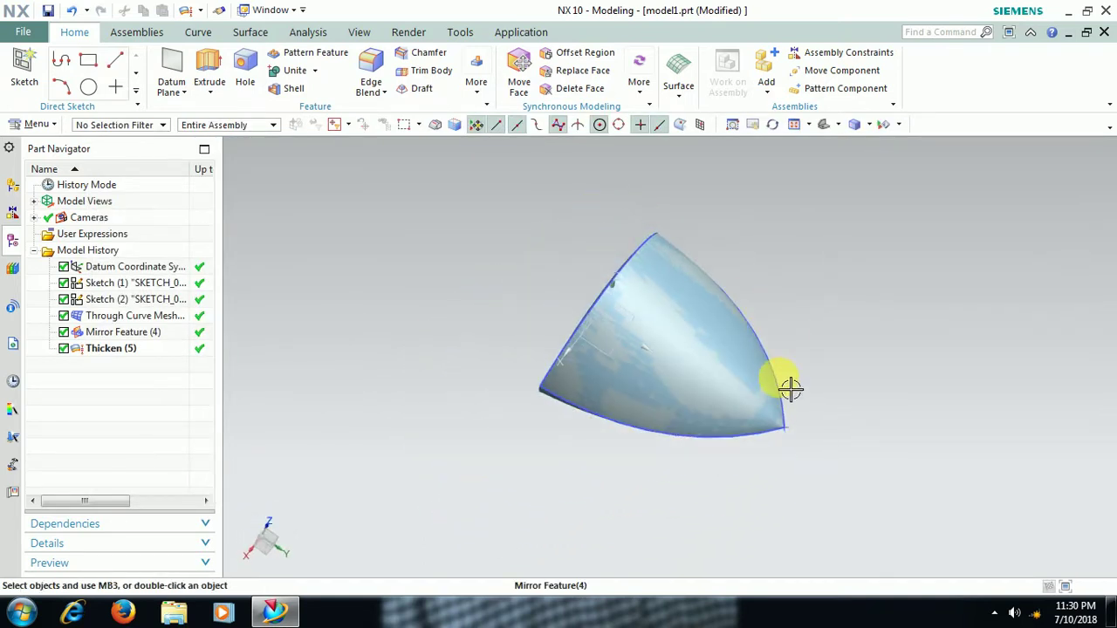
middle_click_drag(788, 387, 759, 305)
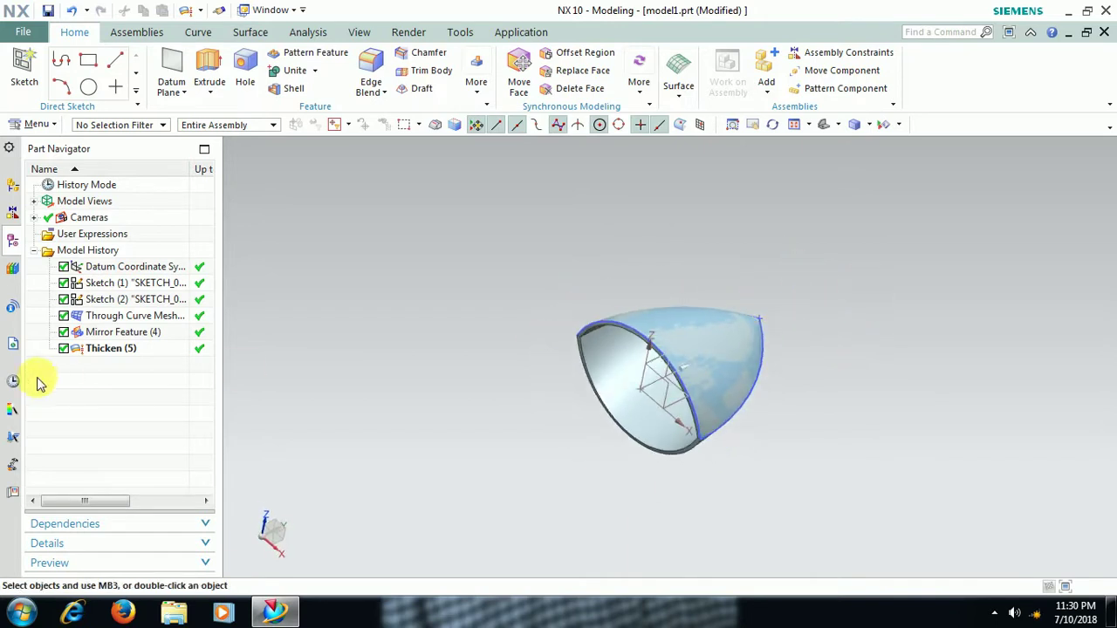
Step: Delete the Thicken (5) feature from the Part Navigator
left_click(111, 349)
right_click(118, 357)
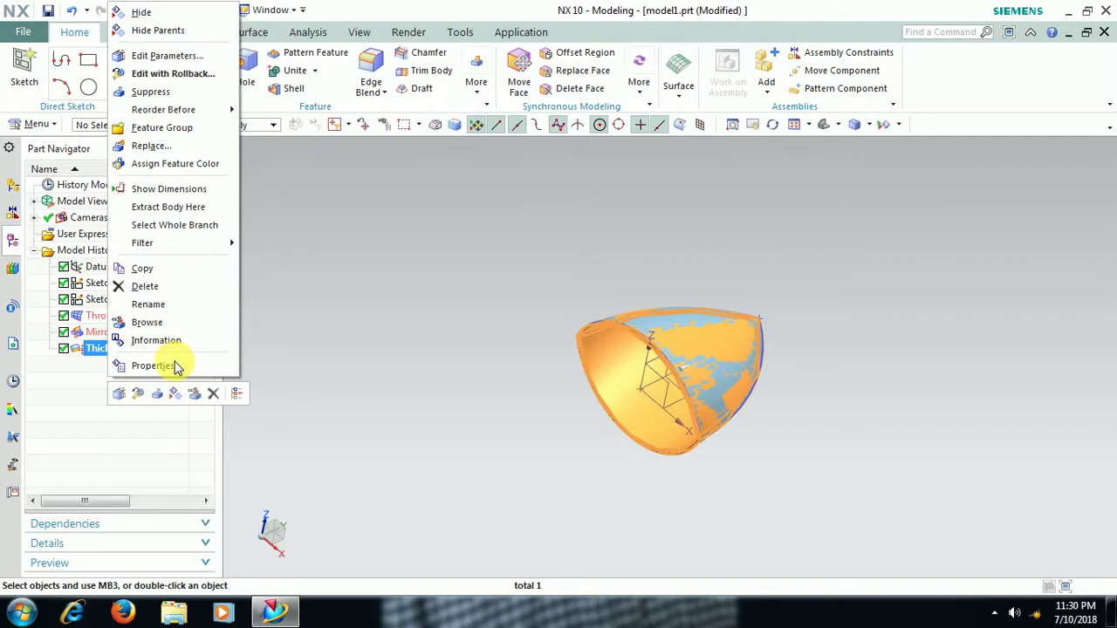
left_click(212, 393)
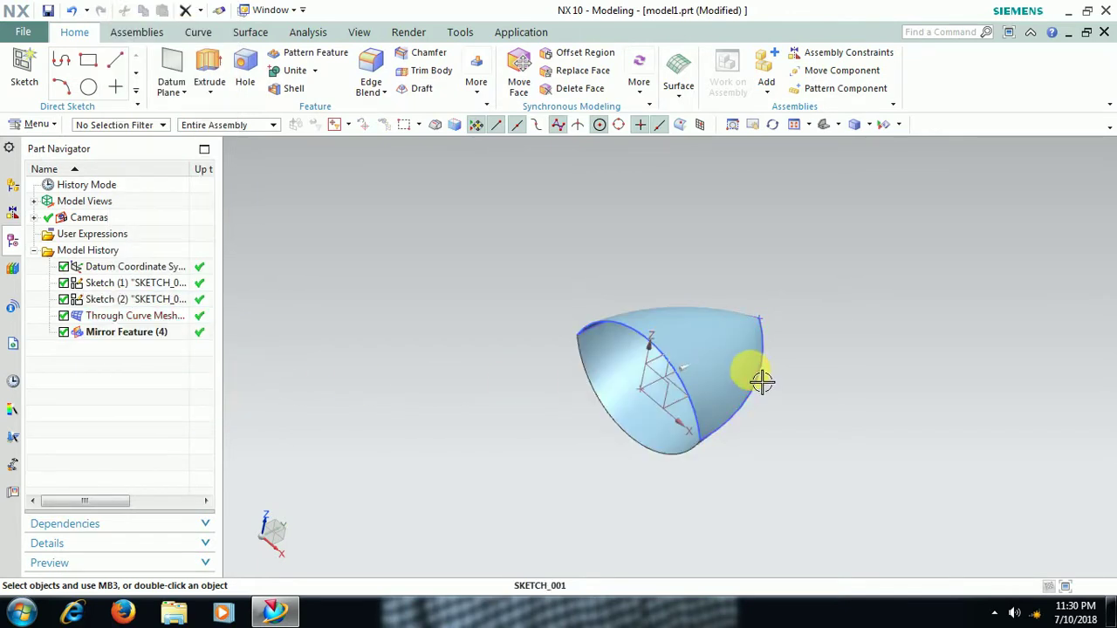
middle_click_drag(753, 374, 742, 369)
Step: Delete the Mirror Feature (4) feature
left_click(150, 339)
right_click(151, 340)
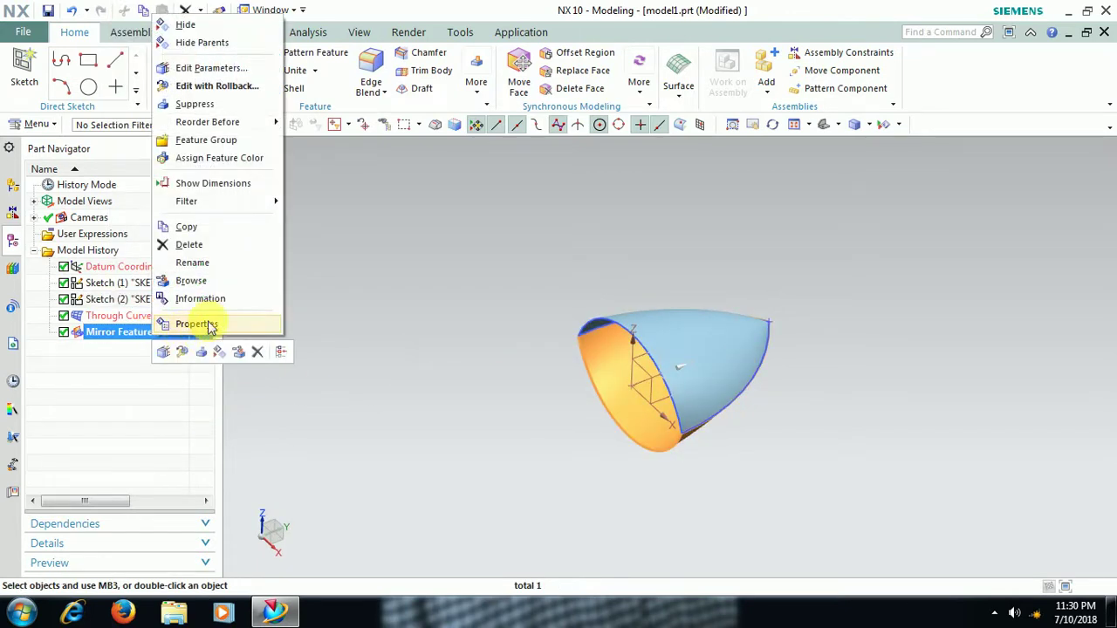
left_click(214, 245)
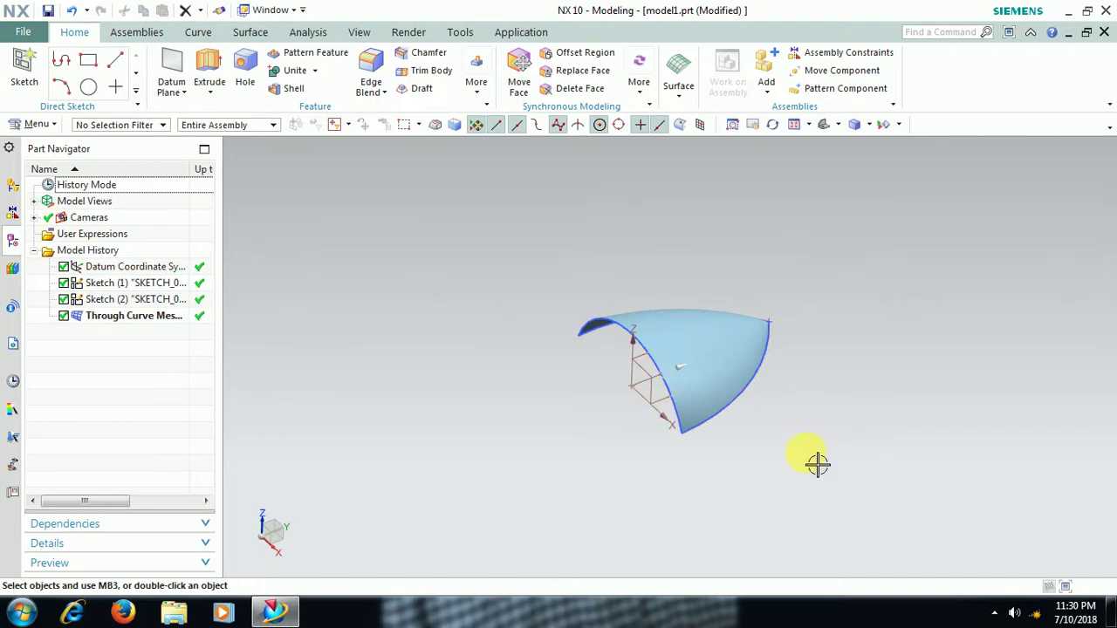
middle_click_drag(817, 464, 772, 410)
Step: Delete the Through Curve Mesh surface, leaving only the sketch curves
right_click(731, 356)
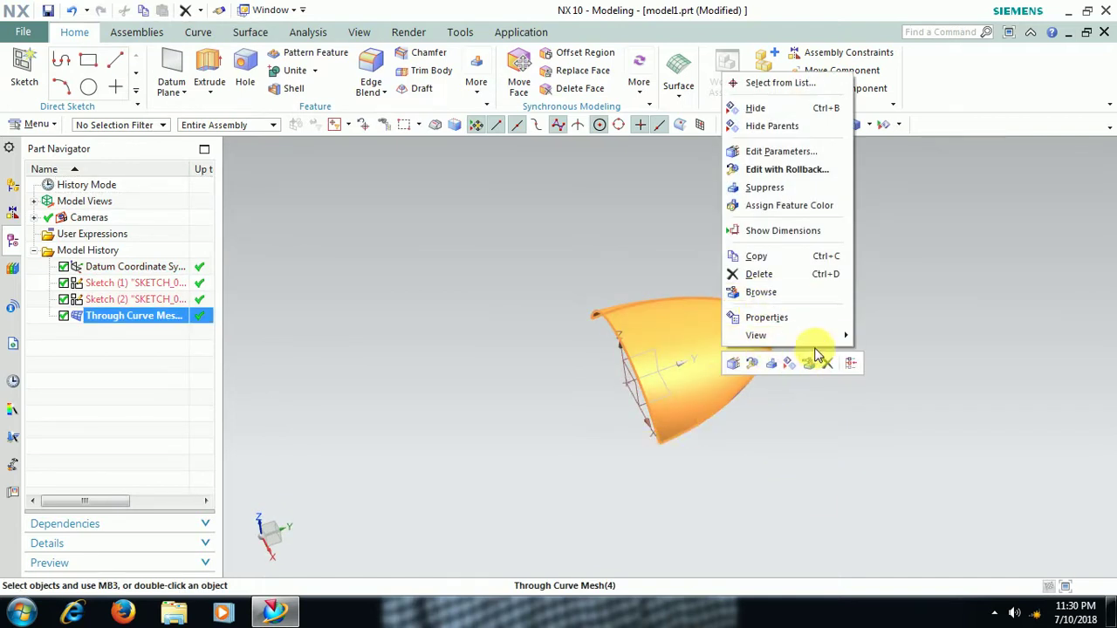
left_click(835, 419)
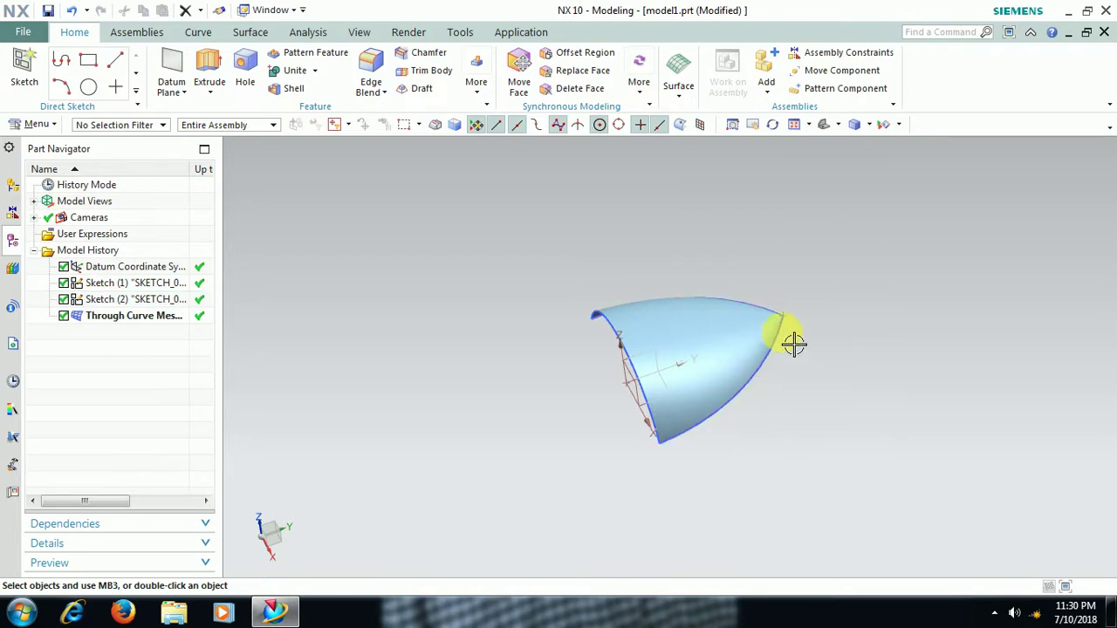
right_click(741, 357)
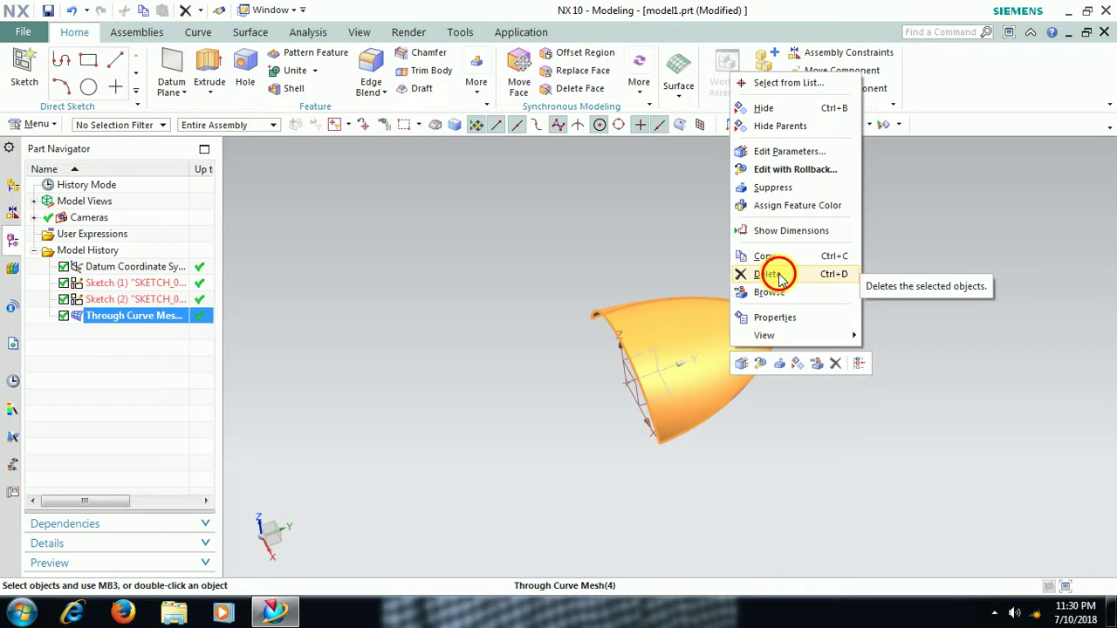
left_click(781, 275)
mouse_move(791, 403)
middle_mouse_down()
mouse_move(762, 407)
mouse_move(775, 391)
mouse_move(755, 384)
middle_mouse_up()
Step: Reopen Sketch (2) with Edit with Rollback and delete its right-hand arc
left_click(753, 383)
right_click(751, 383)
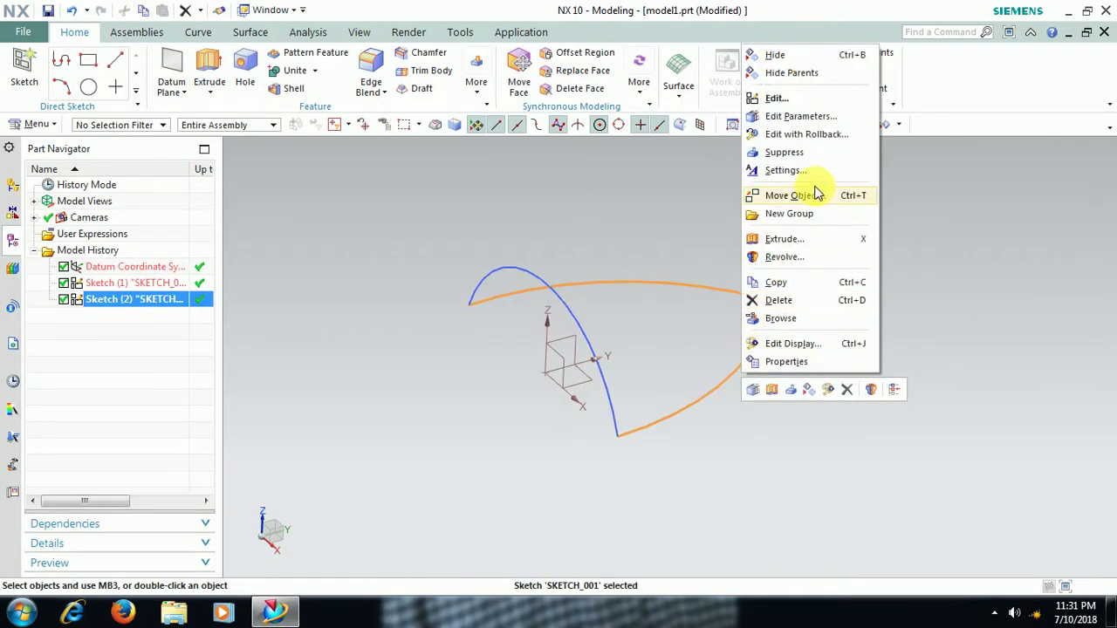
left_click(798, 137)
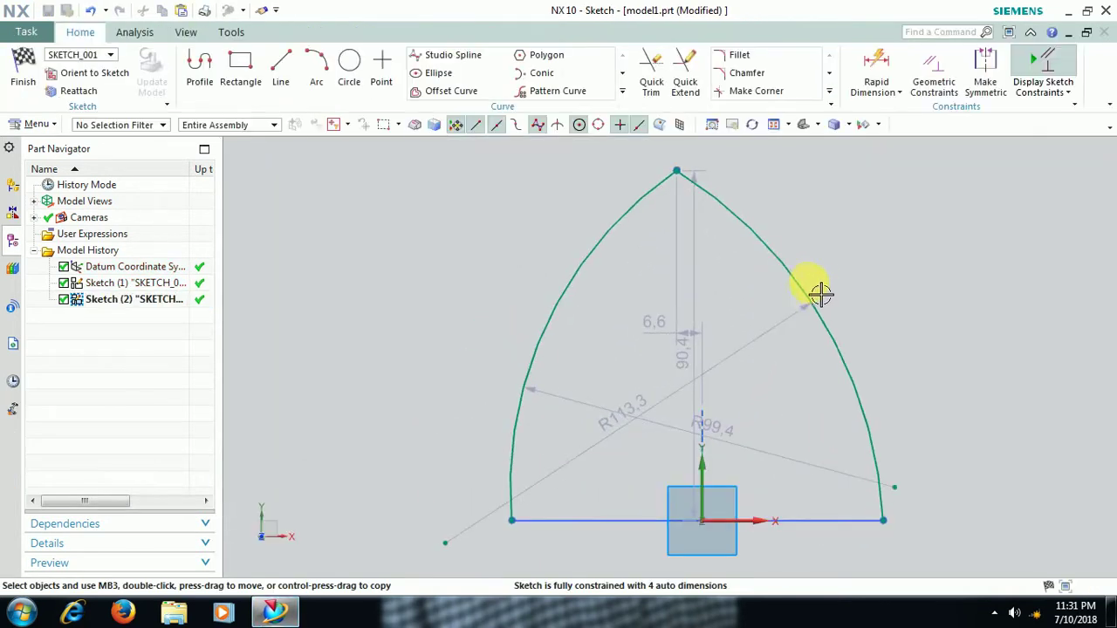
right_click(811, 291)
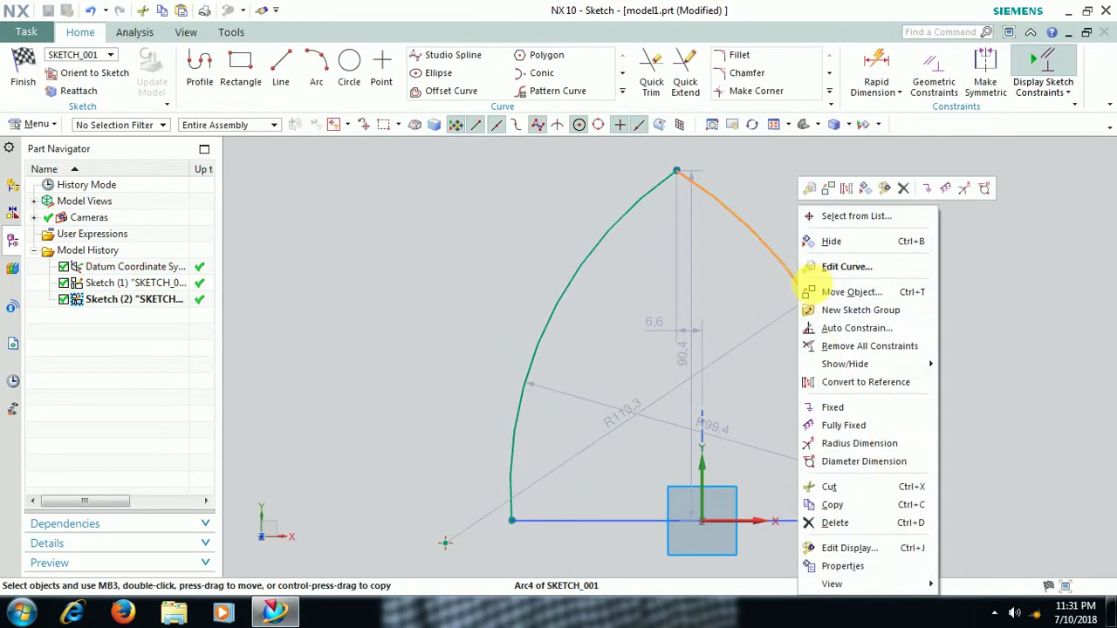
left_click(833, 523)
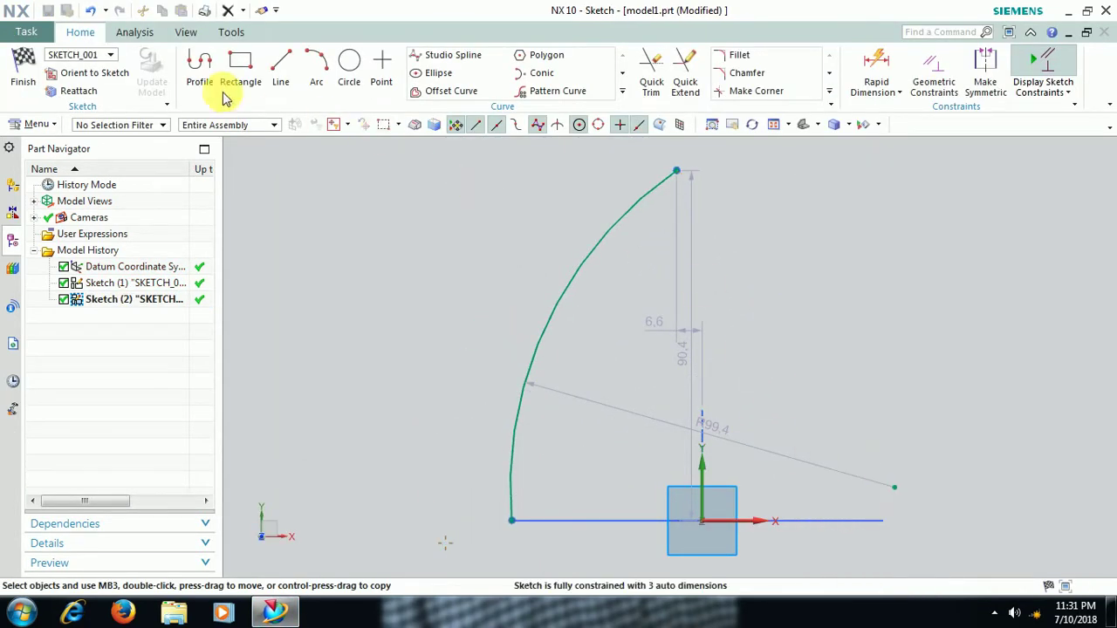
Step: Cancel the Profile tool and start a Studio Spline
left_click(202, 64)
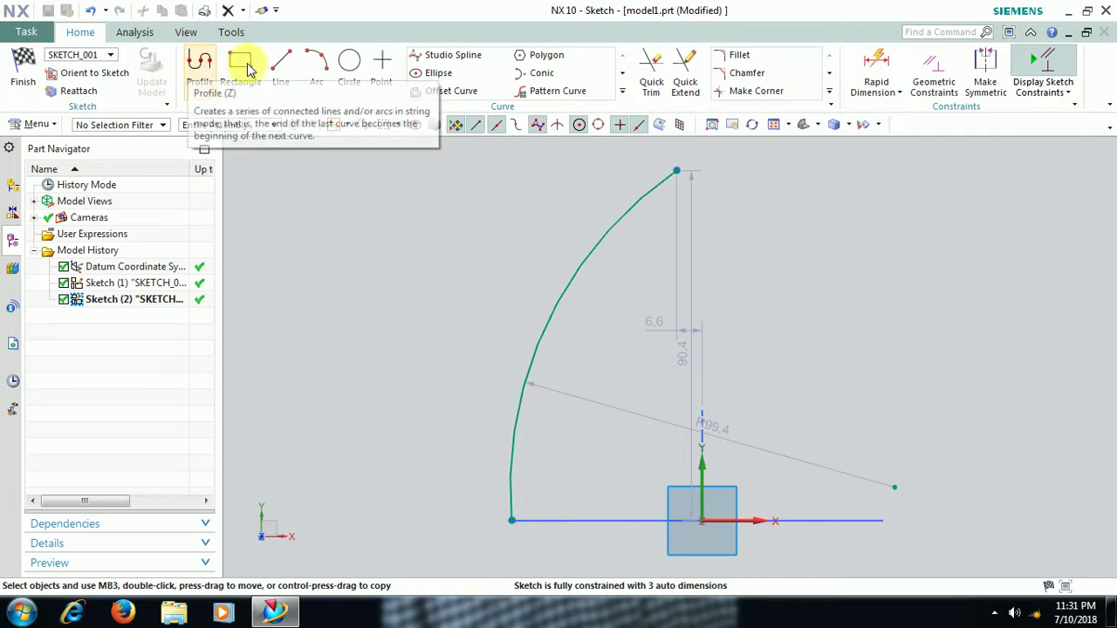
key("Escape")
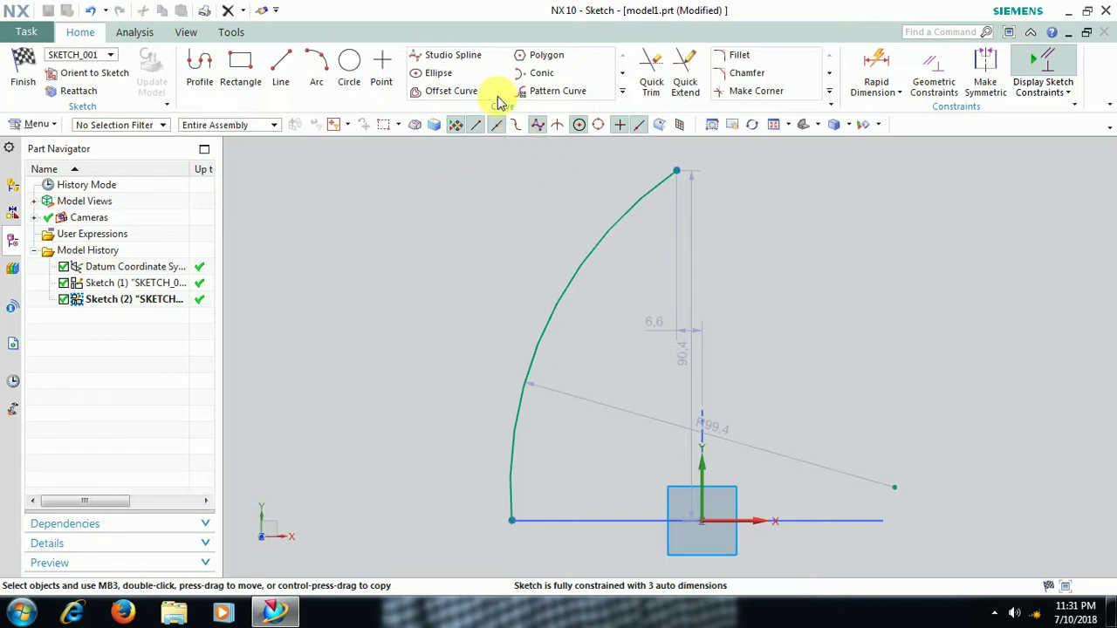
left_click(467, 55)
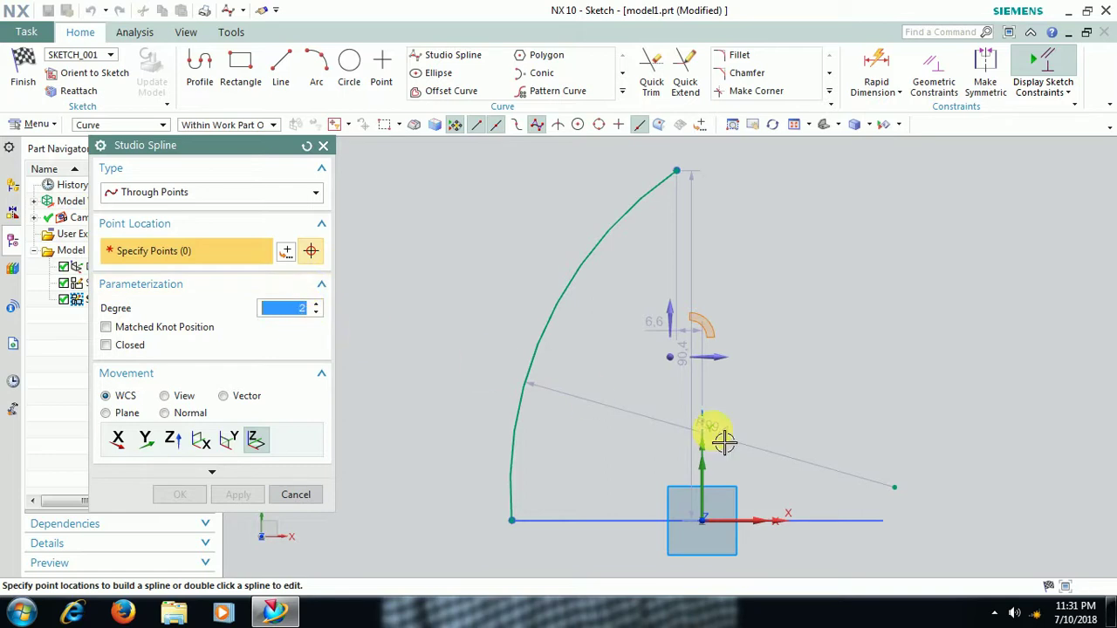
Step: Draw a four-point spline from the base line's right end to the left arc's top, then finish the sketch
left_click(886, 523)
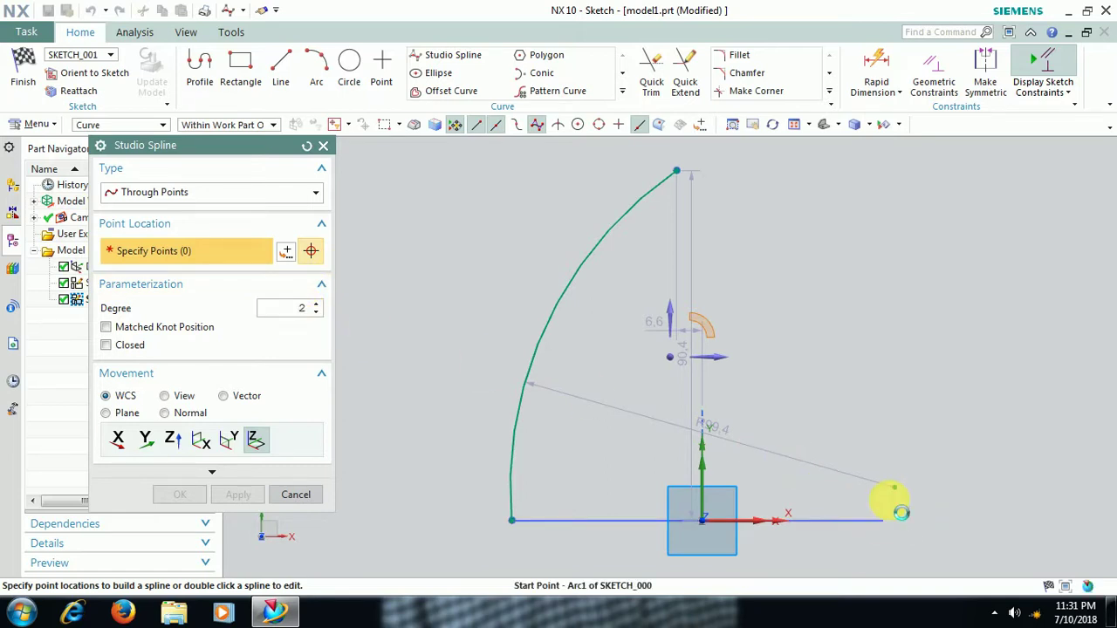
left_click(889, 389)
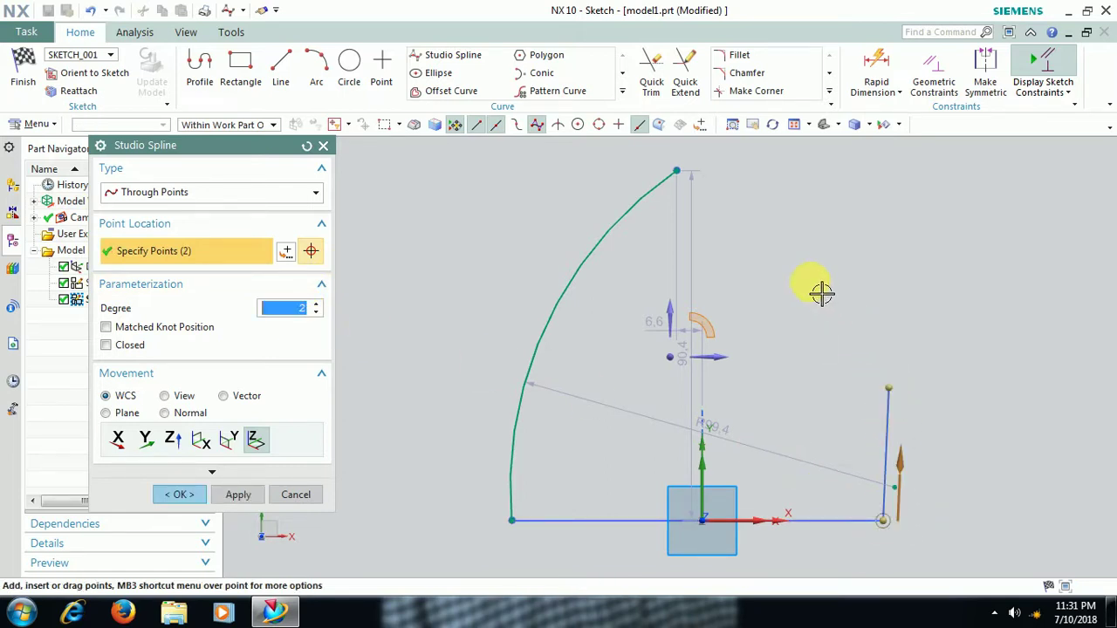
left_click(767, 267)
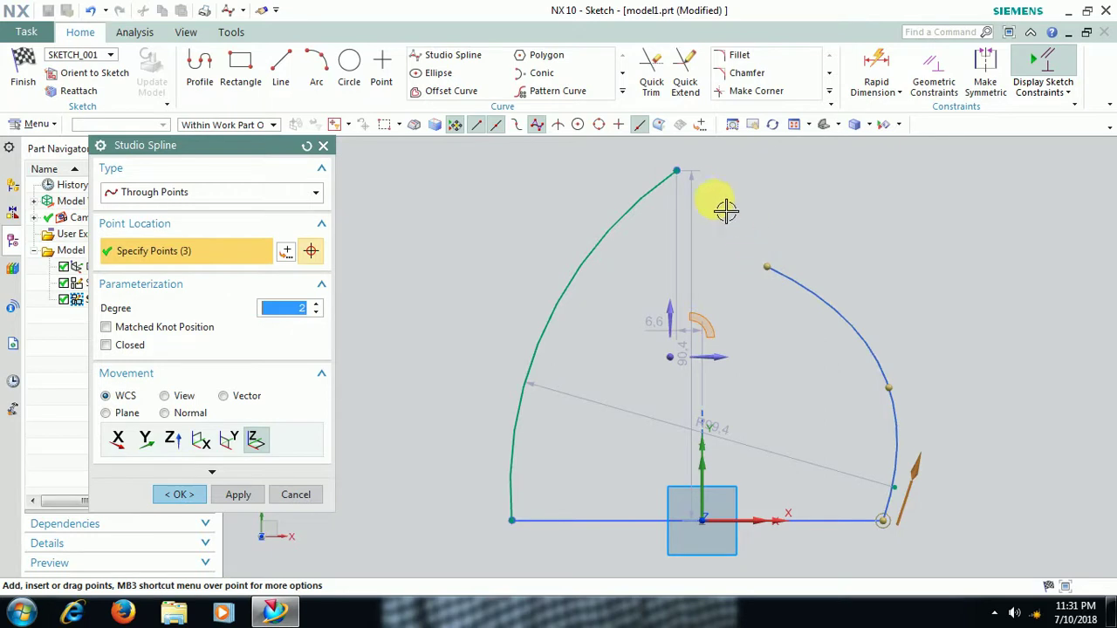
left_click(688, 175)
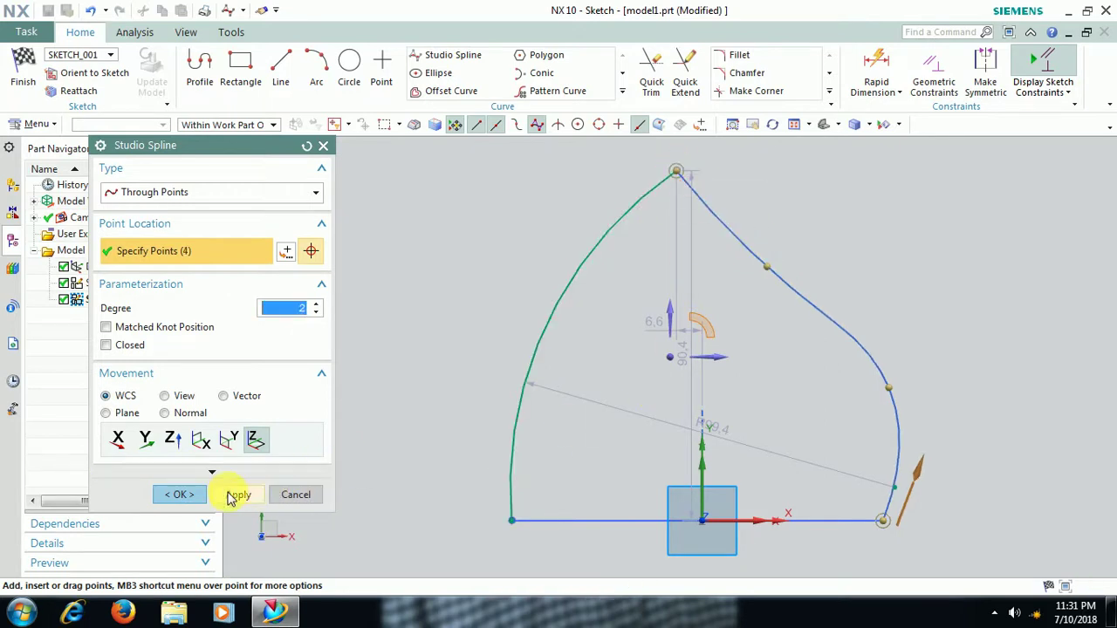
left_click(181, 494)
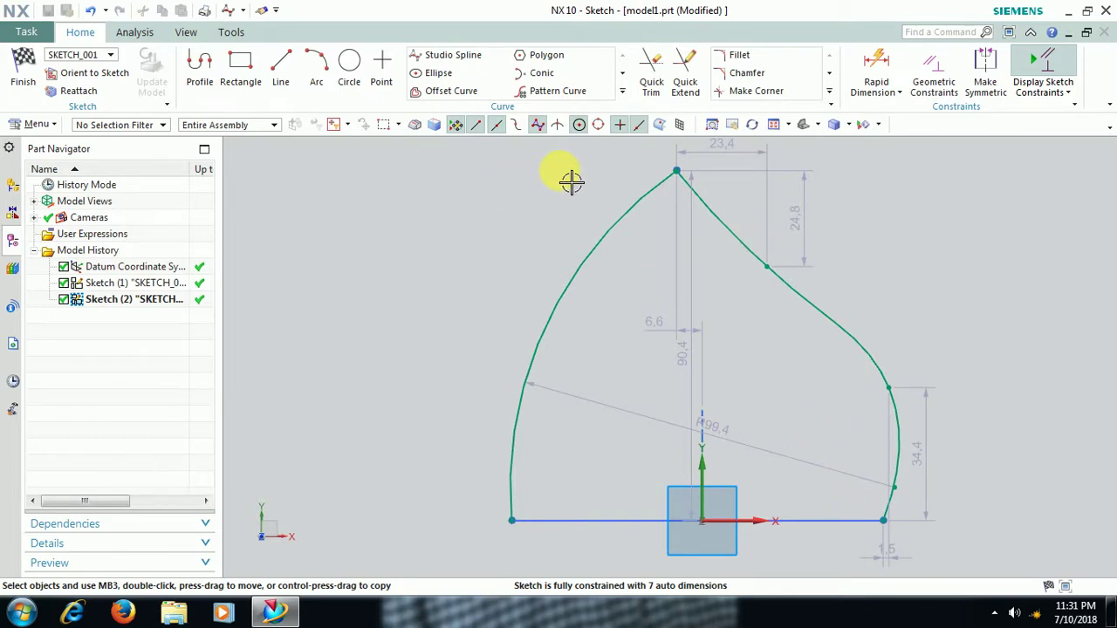
left_click(26, 69)
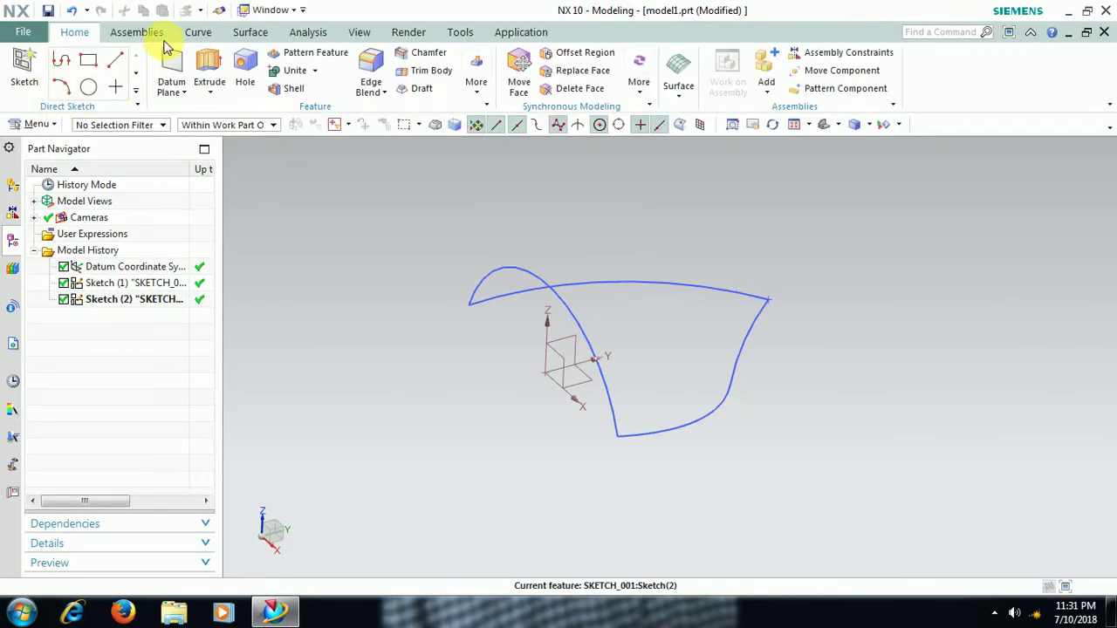
Step: Start Through Curve Mesh with the corner point and left arc as primary curves
left_click(245, 33)
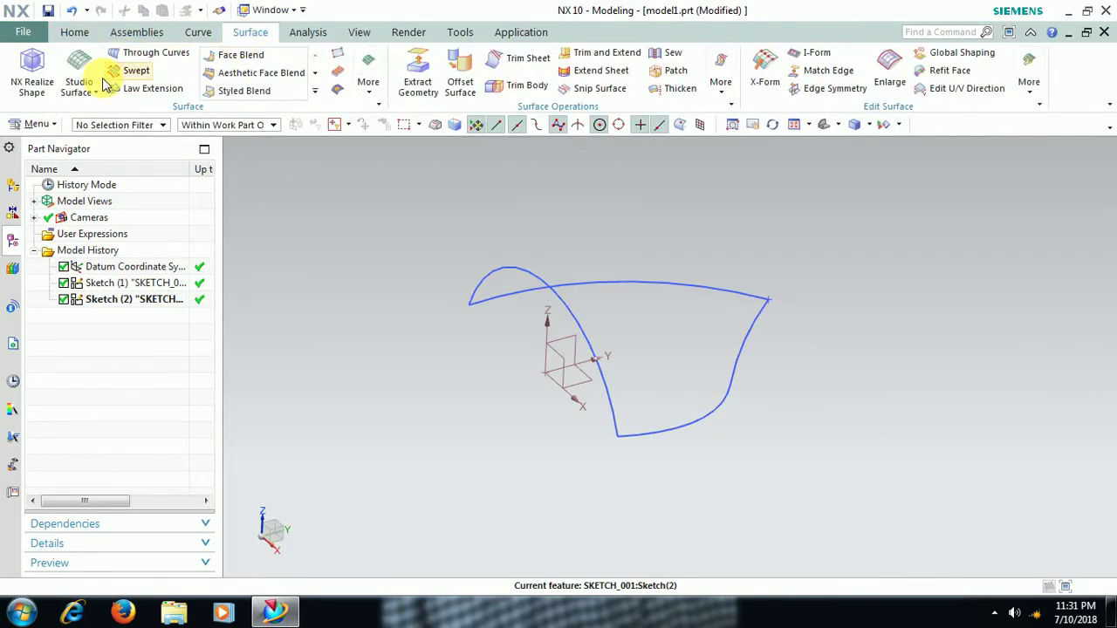
left_click(94, 92)
left_click(100, 131)
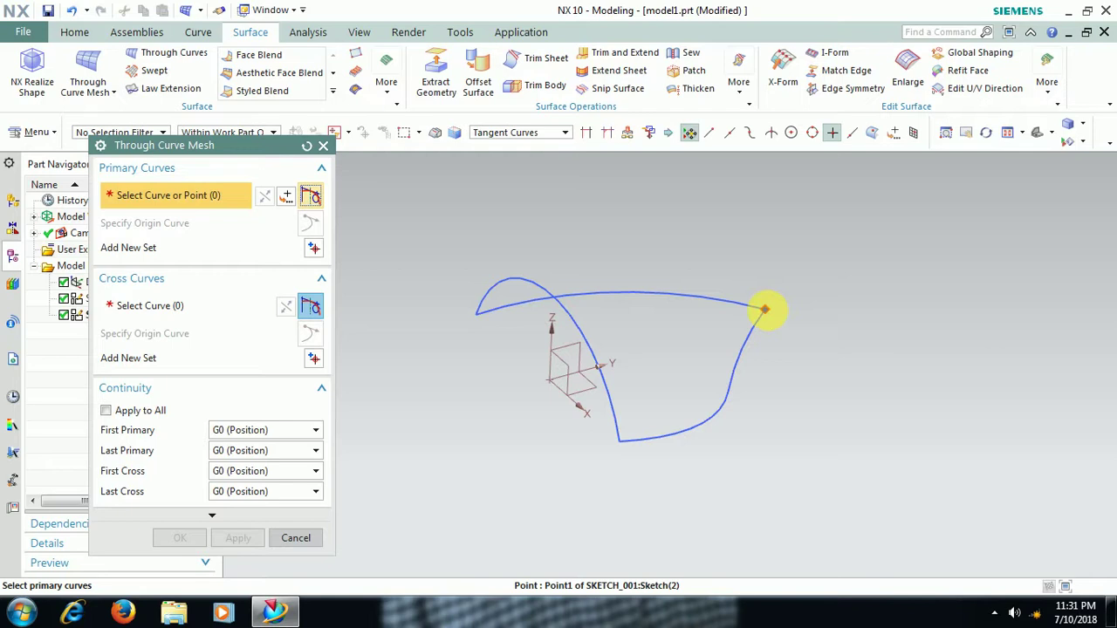
left_click(778, 322)
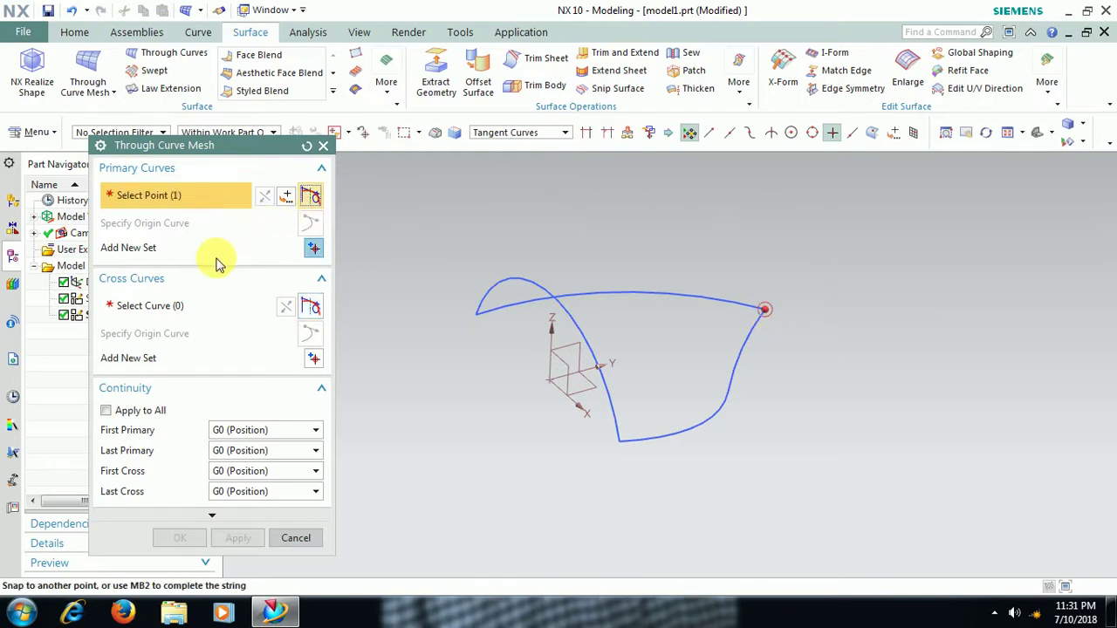
left_click(314, 251)
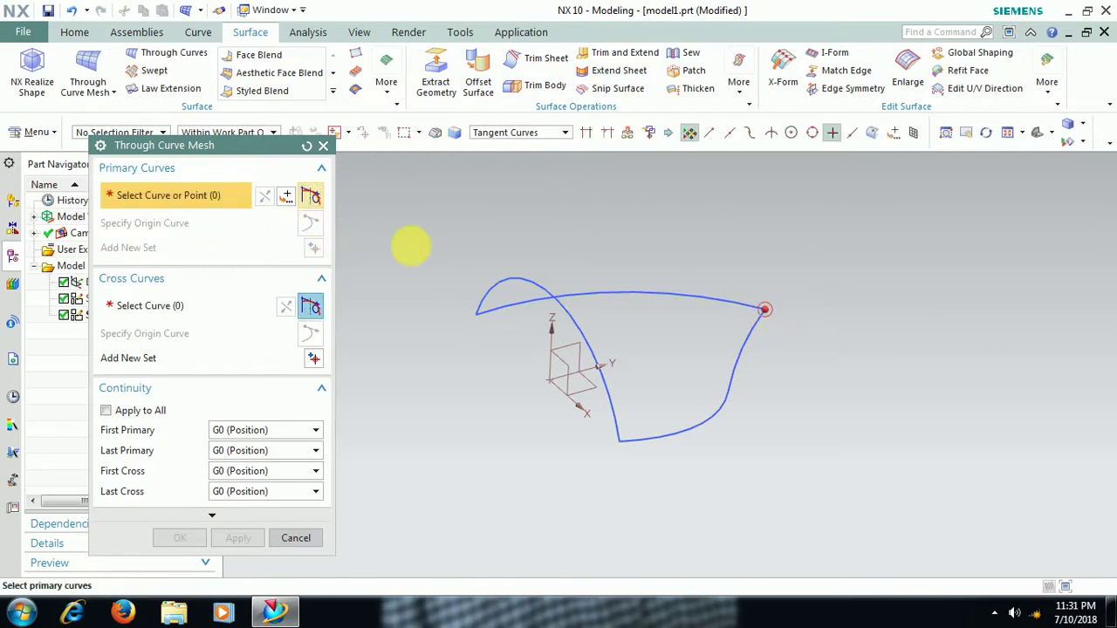
left_click(533, 289)
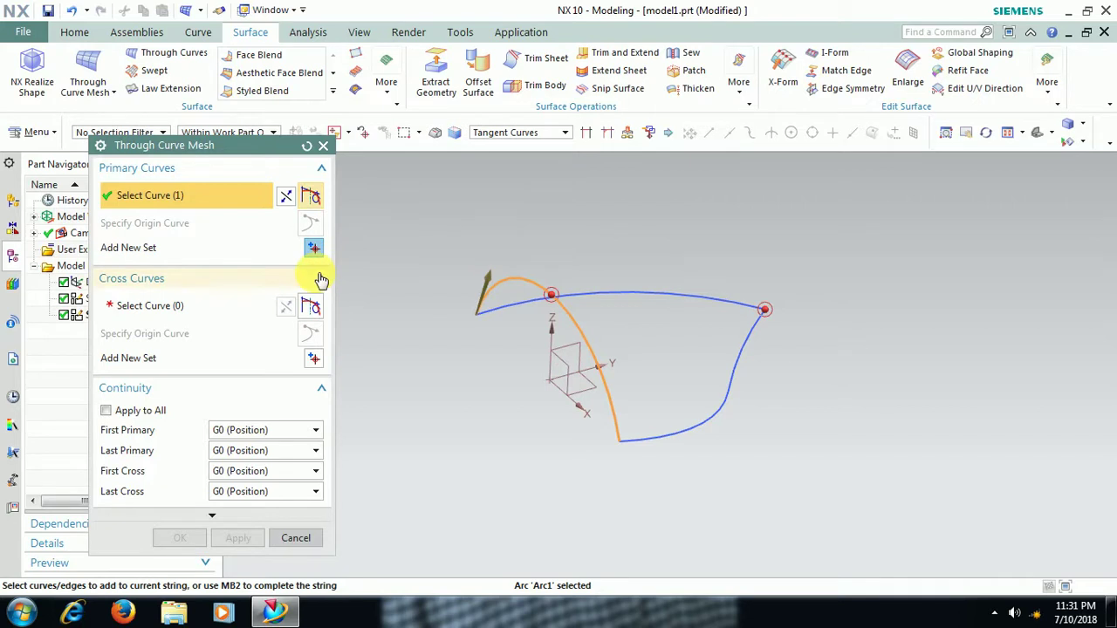
left_click(306, 306)
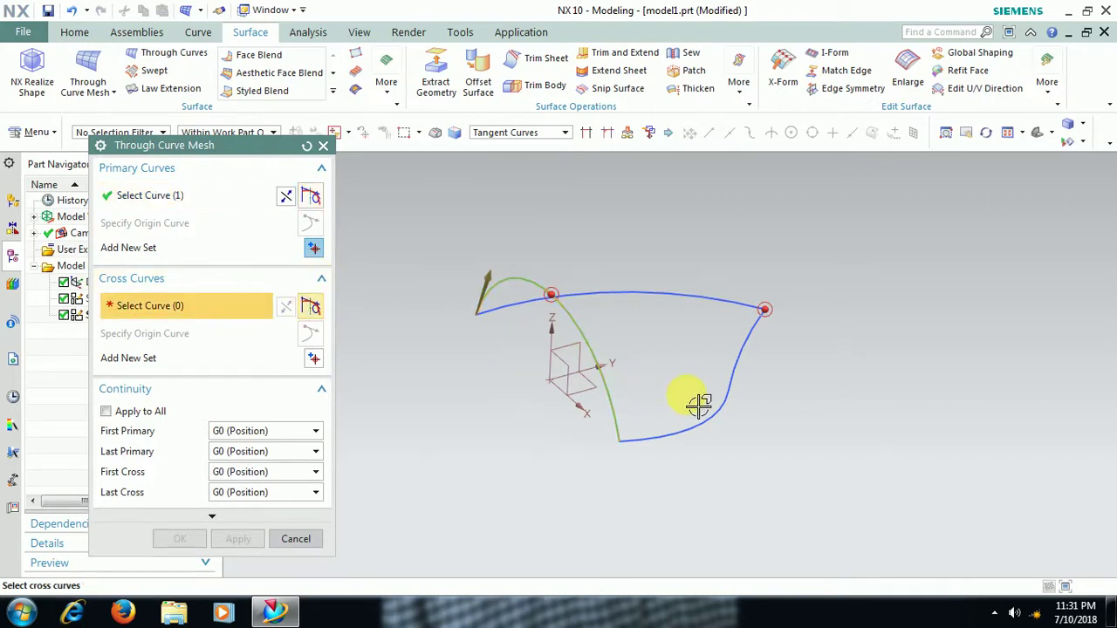
Step: Add the spline and top arc as cross curves and create the mesh sheet
left_click(725, 398)
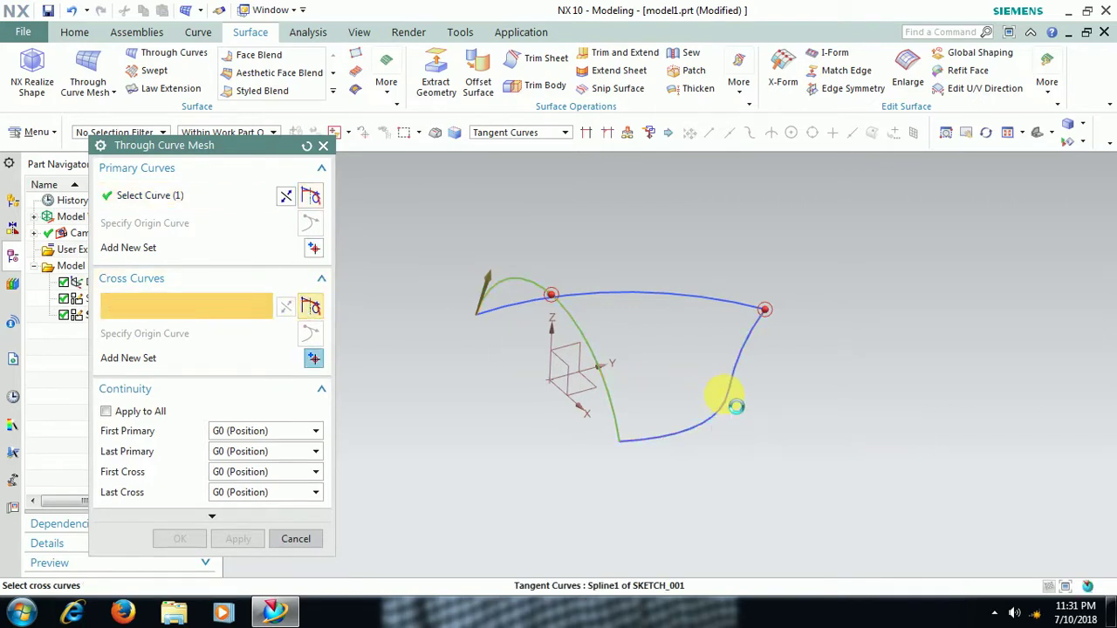
left_click(313, 358)
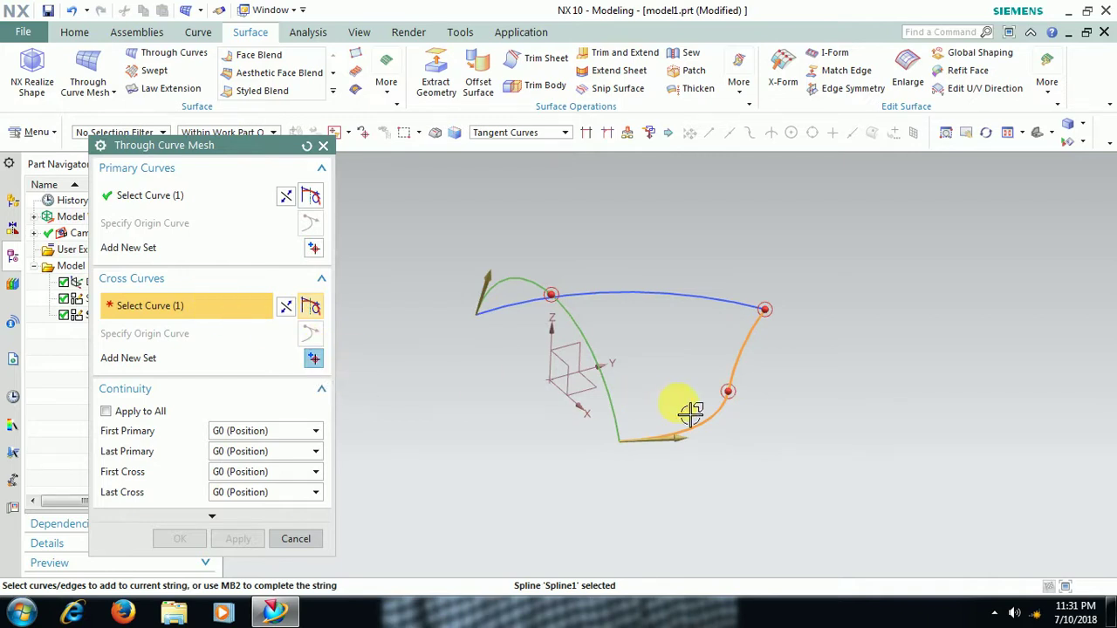
left_click(313, 359)
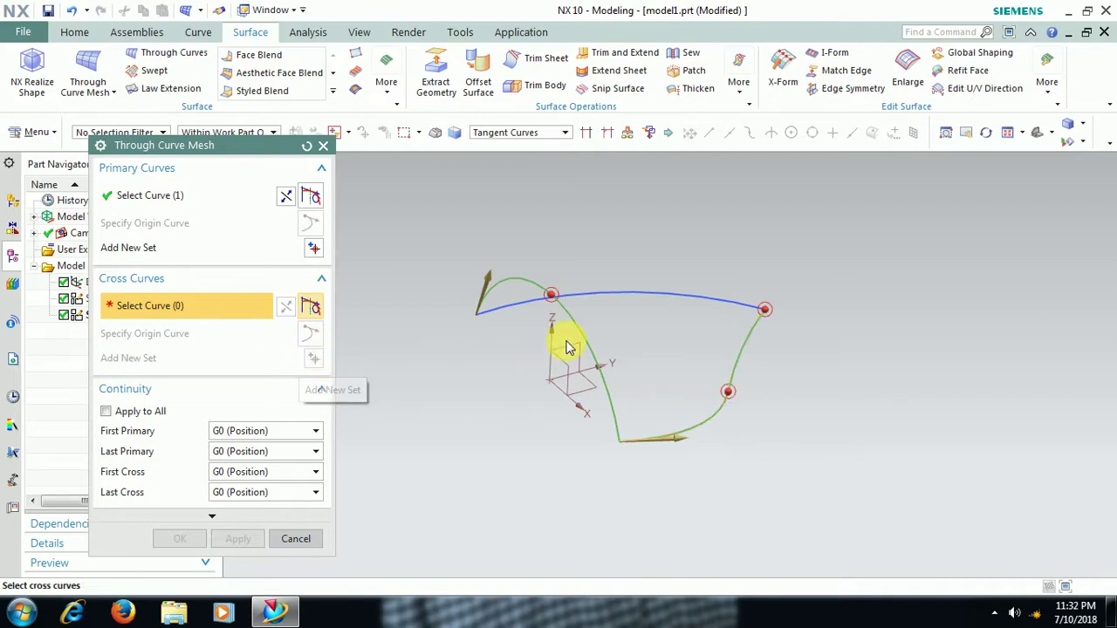
left_click(629, 305)
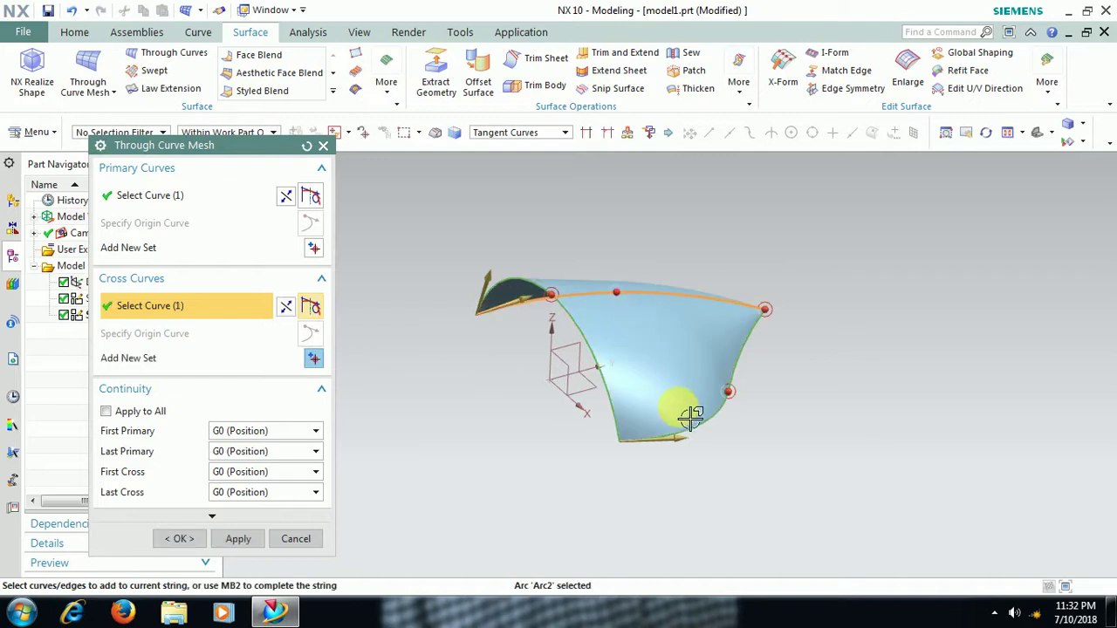
left_click(180, 539)
middle_click_drag(661, 329, 684, 323)
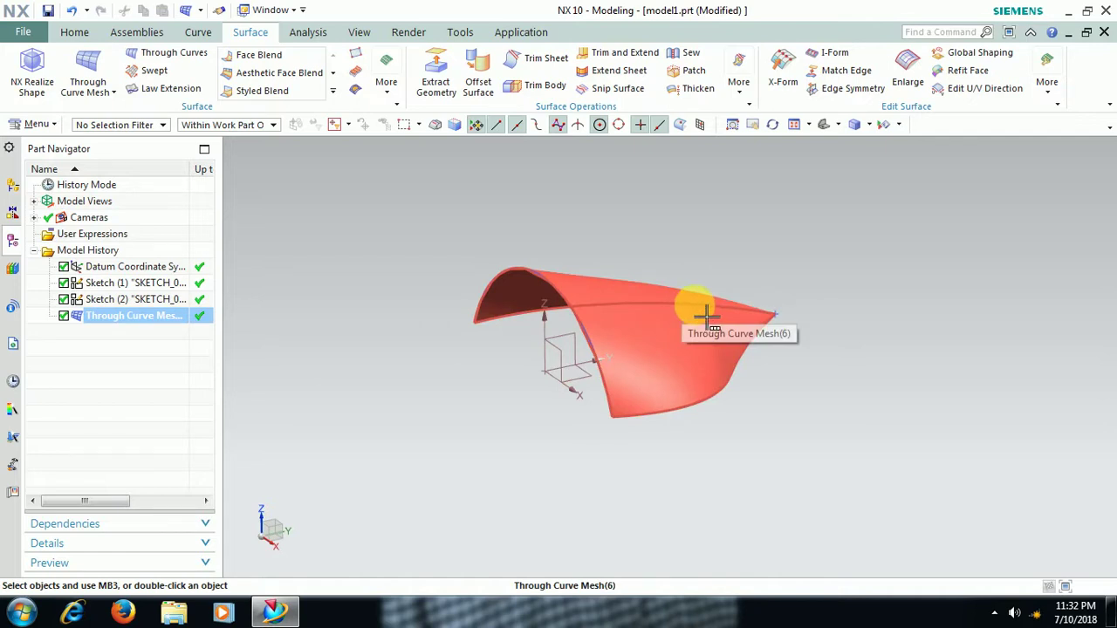
middle_click_drag(706, 326, 676, 371)
middle_click_drag(875, 437, 896, 397)
middle_click_drag(845, 352, 859, 373)
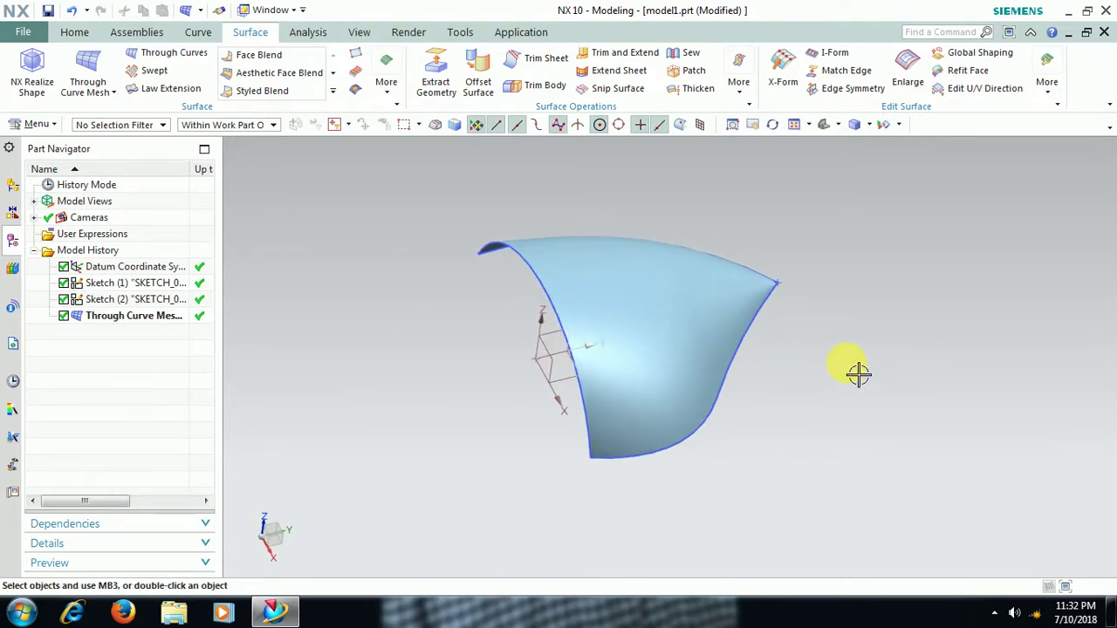